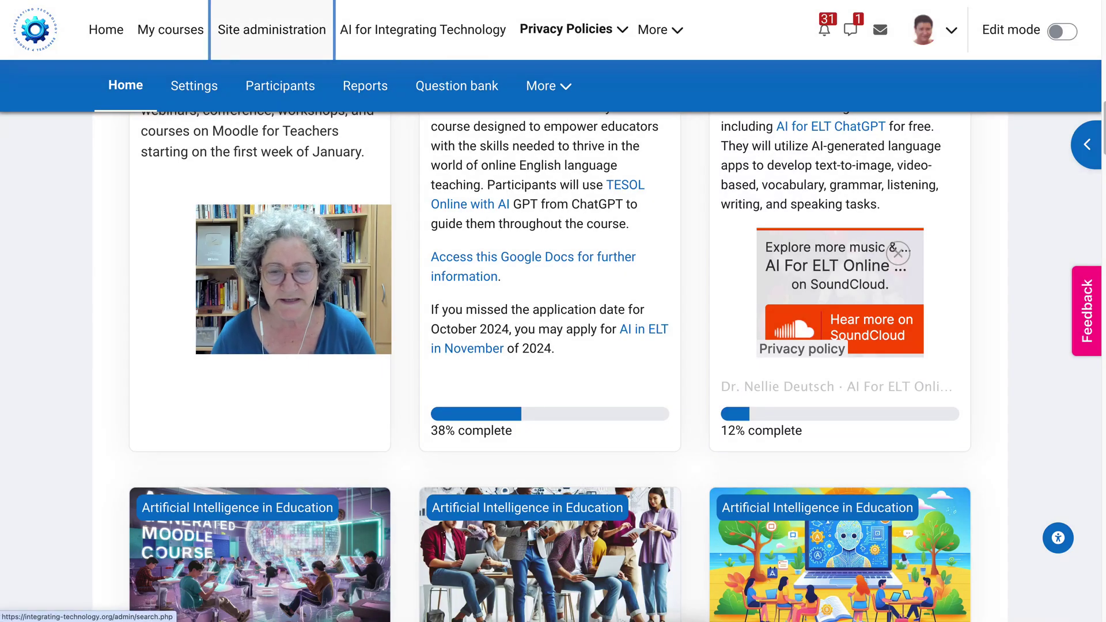
Search the site administration settings for "Tinymce"
{"action": "left_click", "coordinate": [271, 30]}
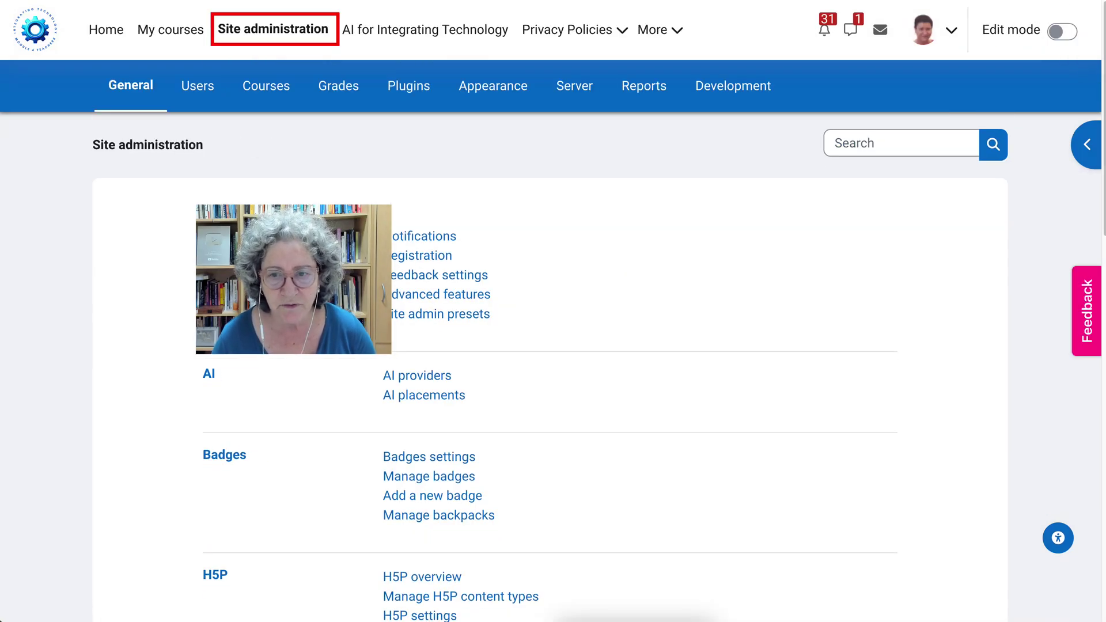
{"action": "left_click", "coordinate": [901, 142]}
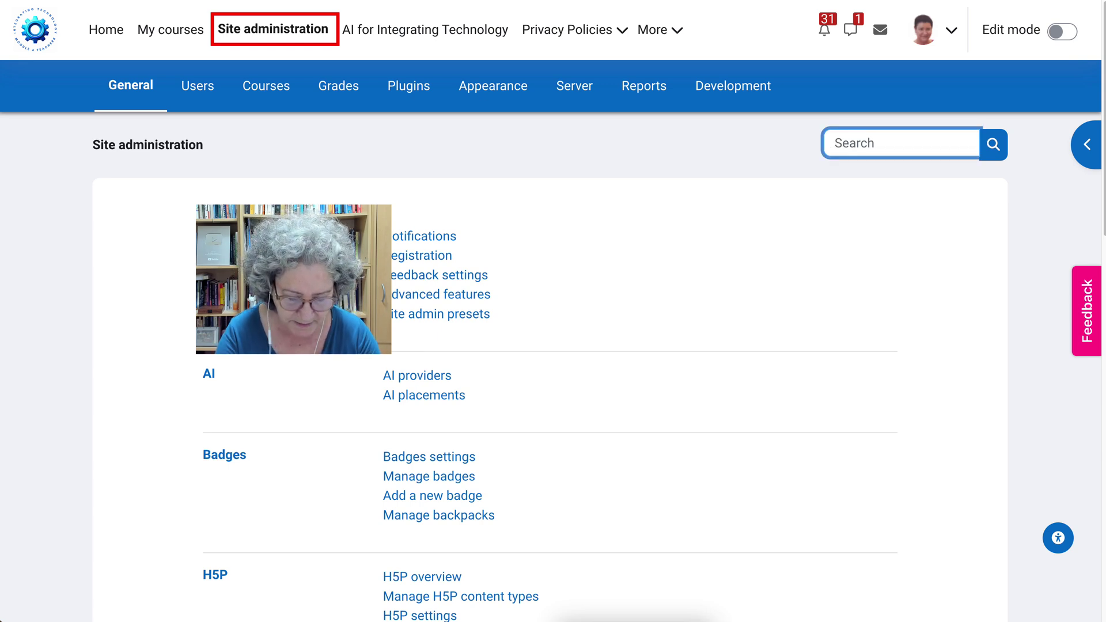
{"action": "type", "text": "Tinym"}
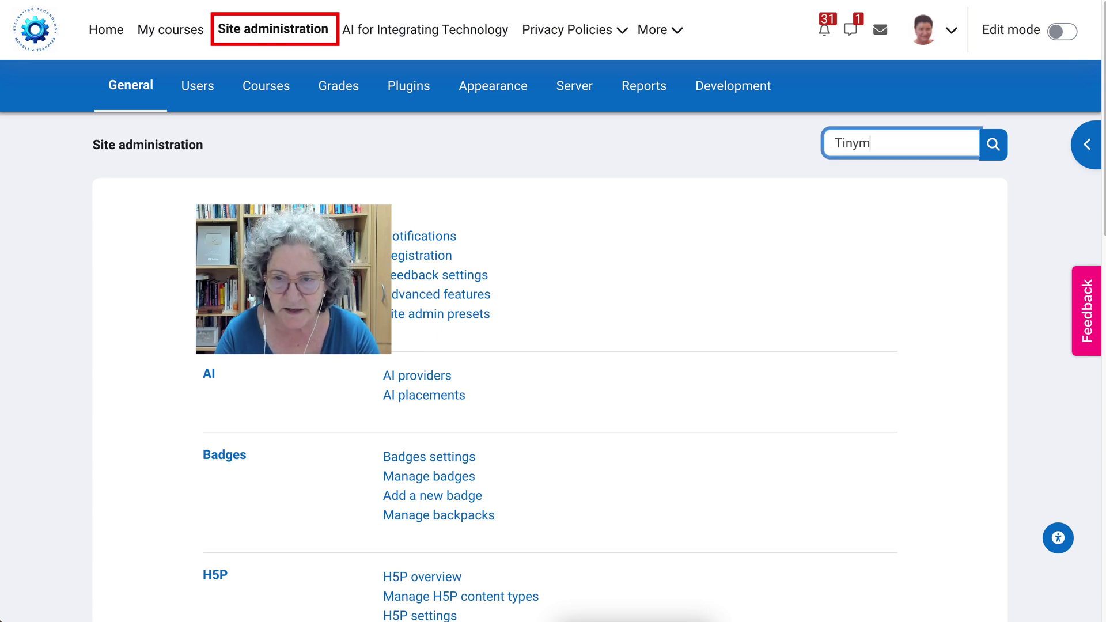
{"action": "type", "text": "ce"}
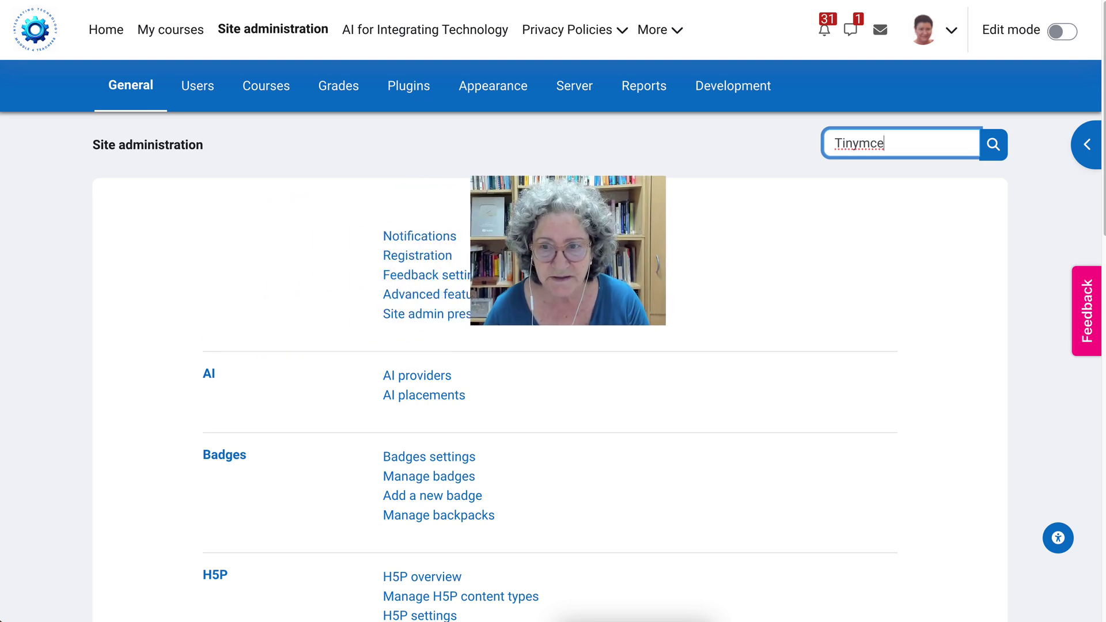
{"action": "key", "text": "Return"}
Find the TinyMCE editor under Manage editors in the search results and open its settings
{"action": "scroll", "coordinate": [550, 368], "scroll_direction": "down", "scroll_amount": 2}
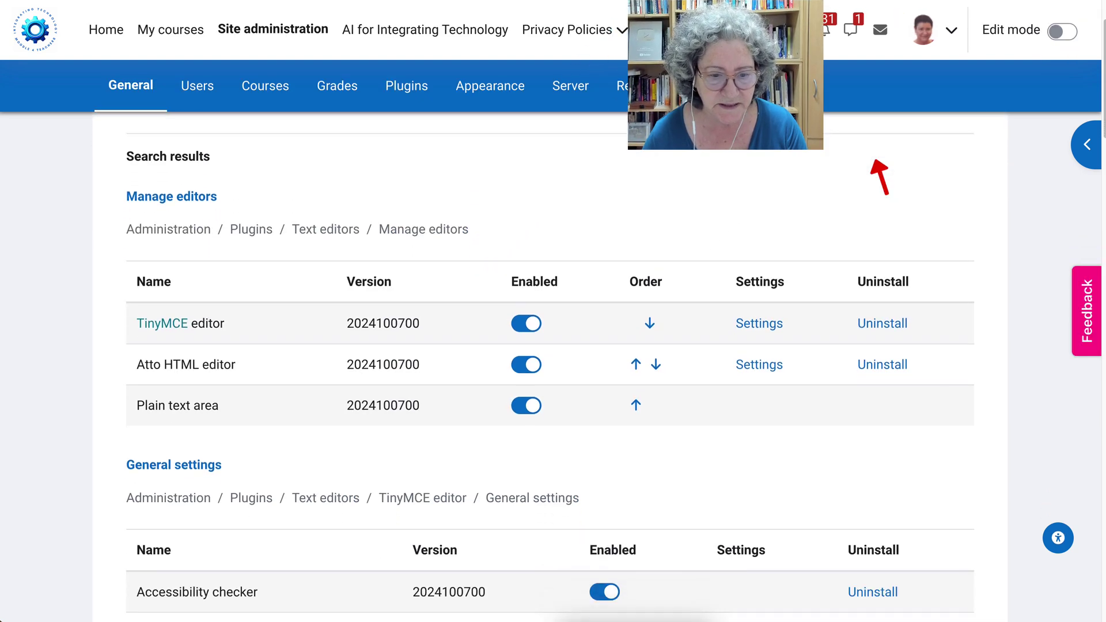
{"action": "scroll", "coordinate": [550, 369], "scroll_direction": "down", "scroll_amount": 2}
{"action": "scroll", "coordinate": [550, 369], "scroll_direction": "up", "scroll_amount": 3}
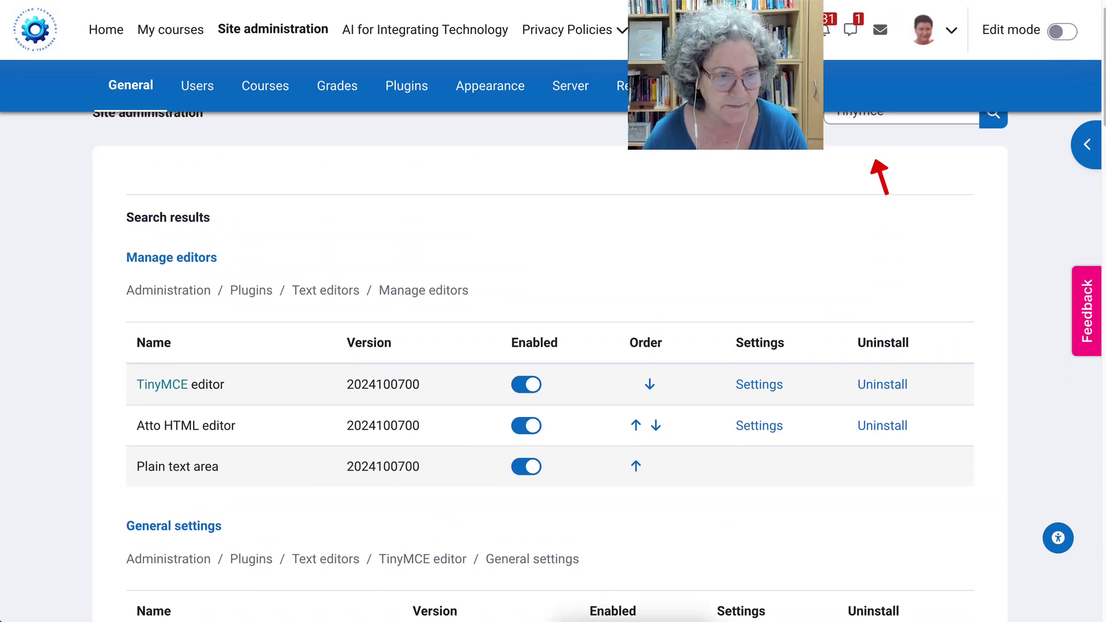
{"action": "scroll", "coordinate": [550, 369], "scroll_direction": "down", "scroll_amount": 4}
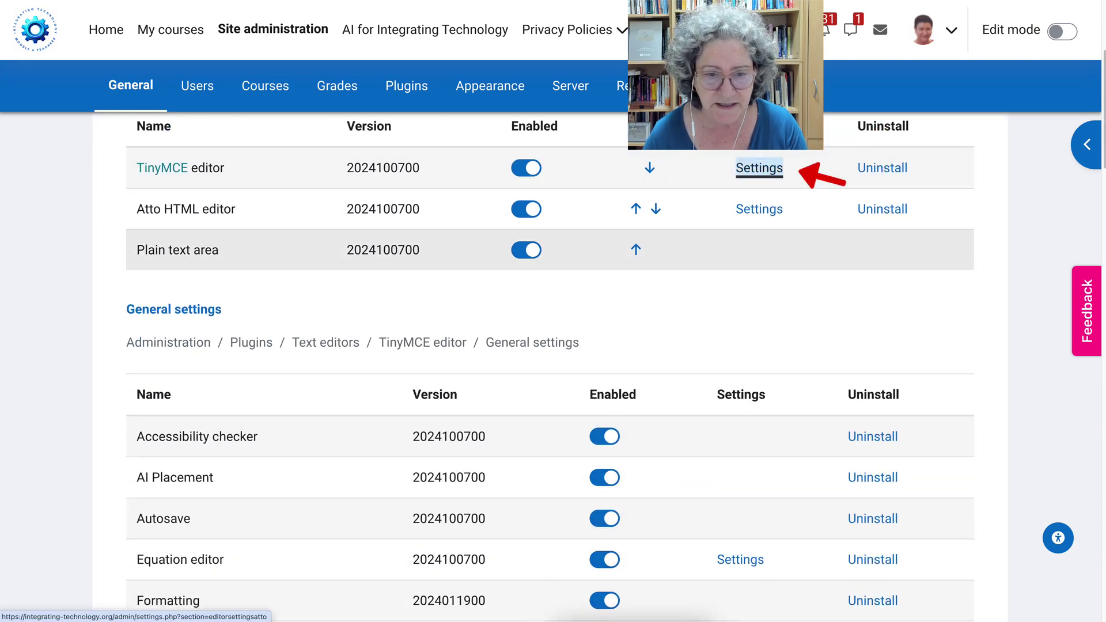
{"action": "left_click", "coordinate": [759, 168]}
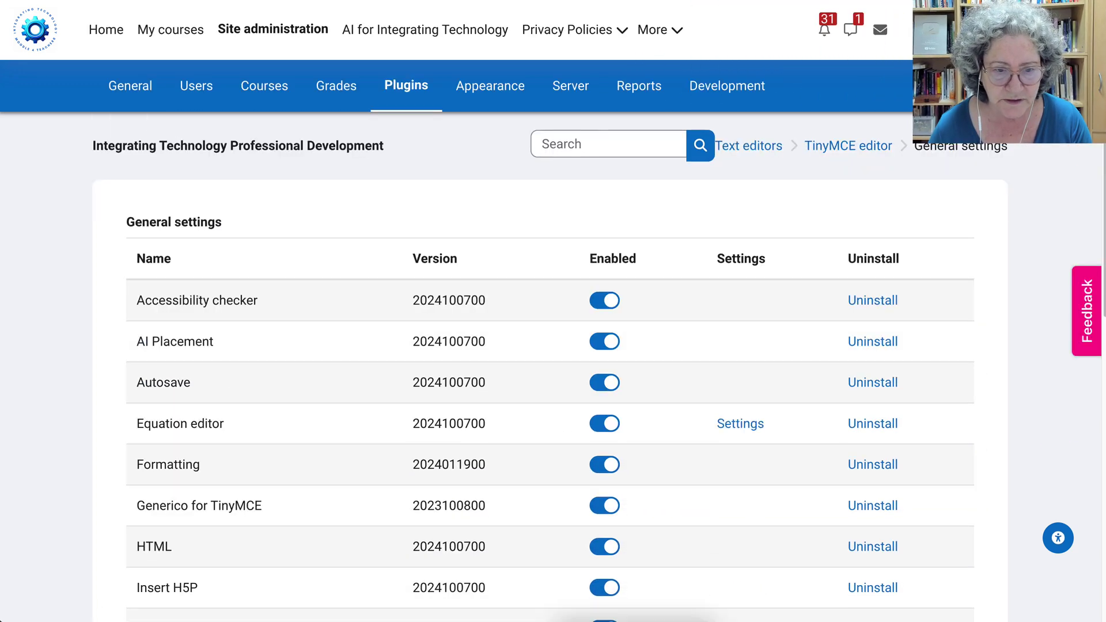
Find the RecordRTC plugin among the TinyMCE editor's plugins and open its settings
{"action": "scroll", "coordinate": [550, 282], "scroll_direction": "down", "scroll_amount": 6}
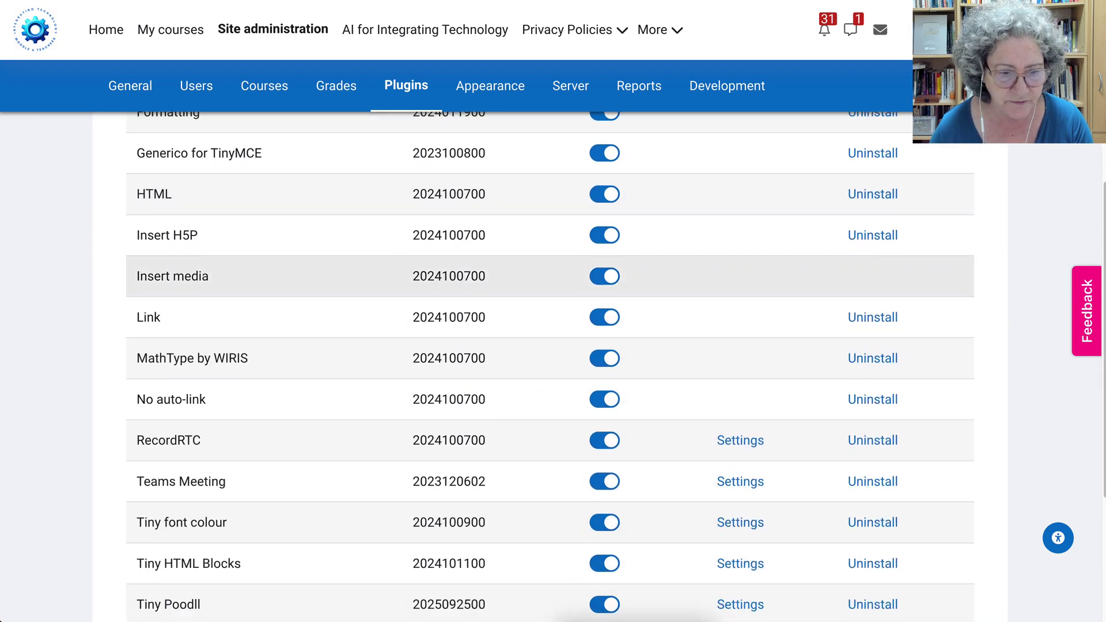
{"action": "scroll", "coordinate": [551, 322], "scroll_direction": "down", "scroll_amount": 3}
{"action": "scroll", "coordinate": [550, 346], "scroll_direction": "up", "scroll_amount": 4}
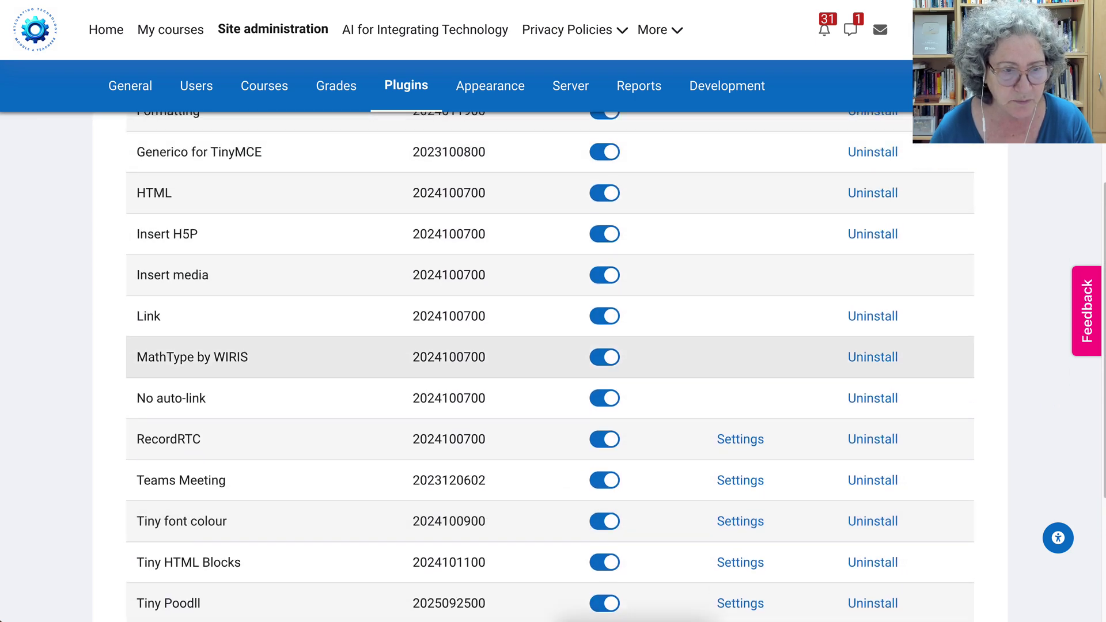
{"action": "scroll", "coordinate": [550, 369], "scroll_direction": "down", "scroll_amount": 4}
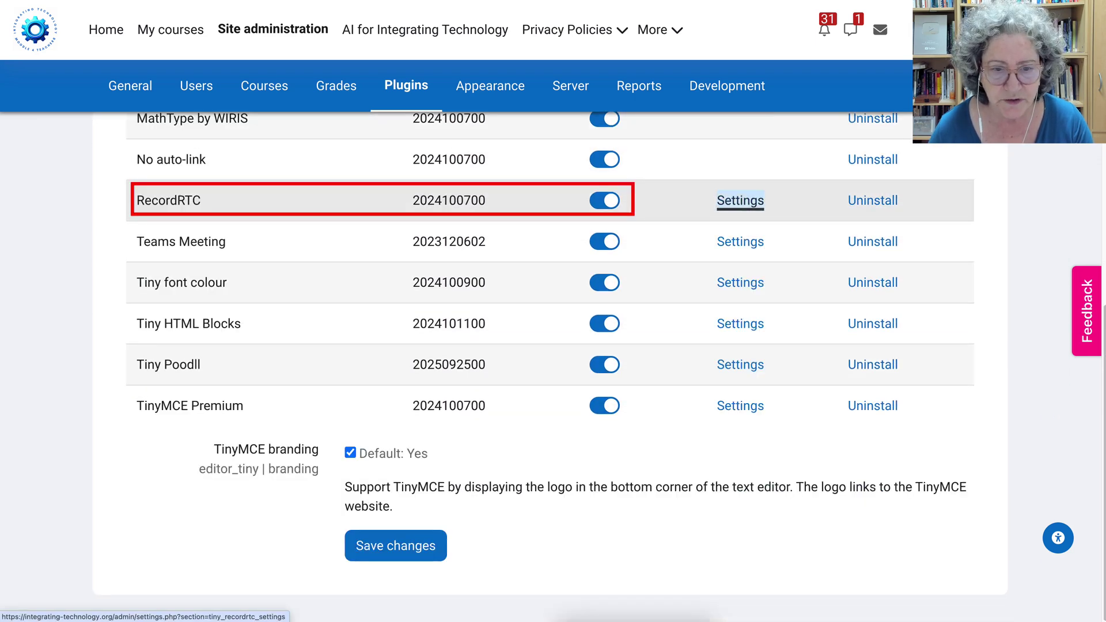
{"action": "left_click", "coordinate": [740, 201]}
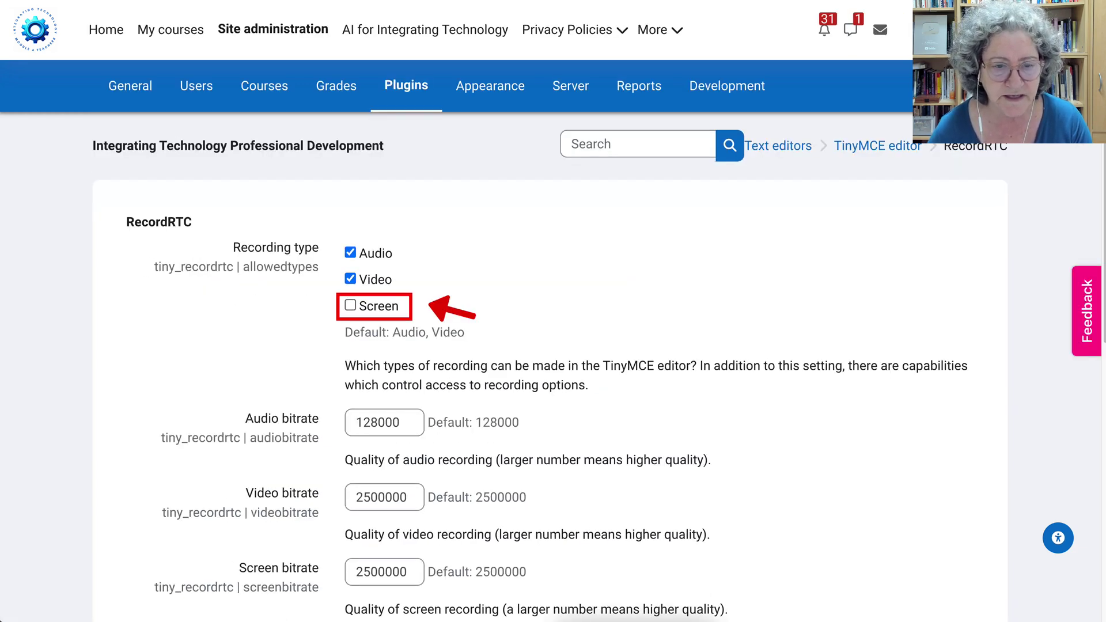
Enable the Screen recording type for RecordRTC and set the screen limit time to 30 minutes
{"action": "left_click", "coordinate": [349, 305]}
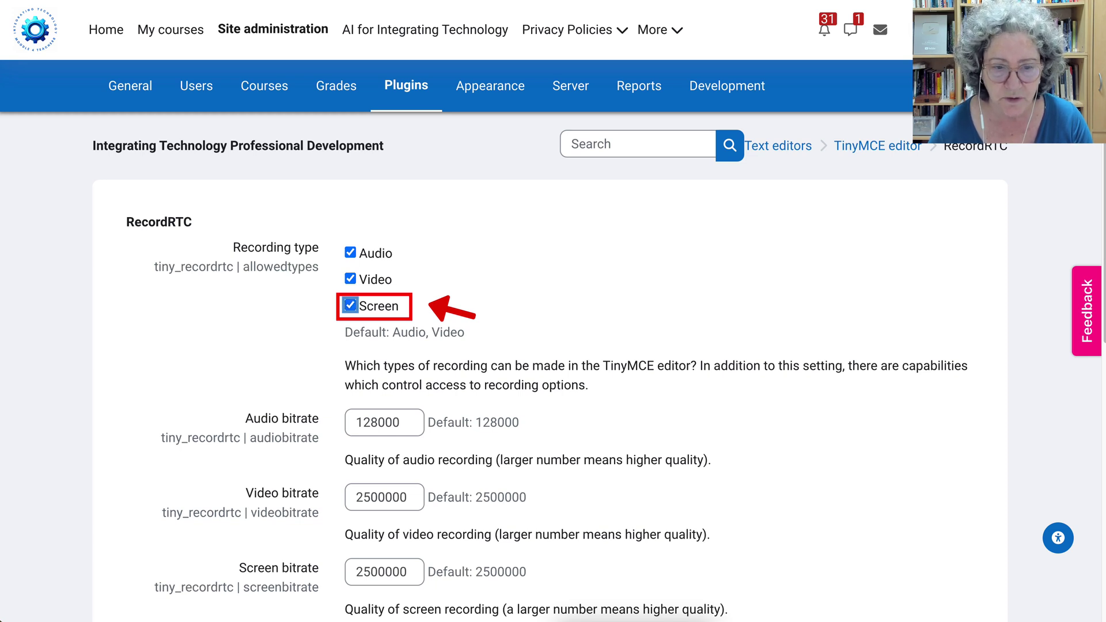
{"action": "scroll", "coordinate": [550, 367], "scroll_direction": "down", "scroll_amount": 4}
{"action": "scroll", "coordinate": [553, 369], "scroll_direction": "down", "scroll_amount": 2}
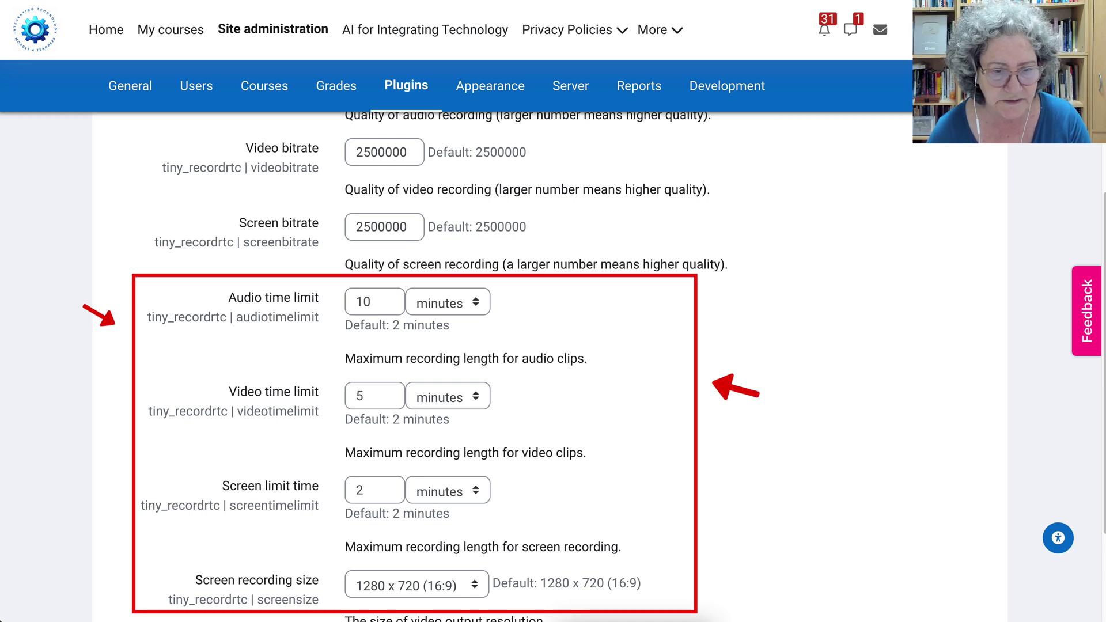
{"action": "double_click", "coordinate": [363, 301]}
{"action": "left_click", "coordinate": [363, 396]}
{"action": "scroll", "coordinate": [622, 366], "scroll_direction": "down", "scroll_amount": 1}
{"action": "double_click", "coordinate": [360, 453]}
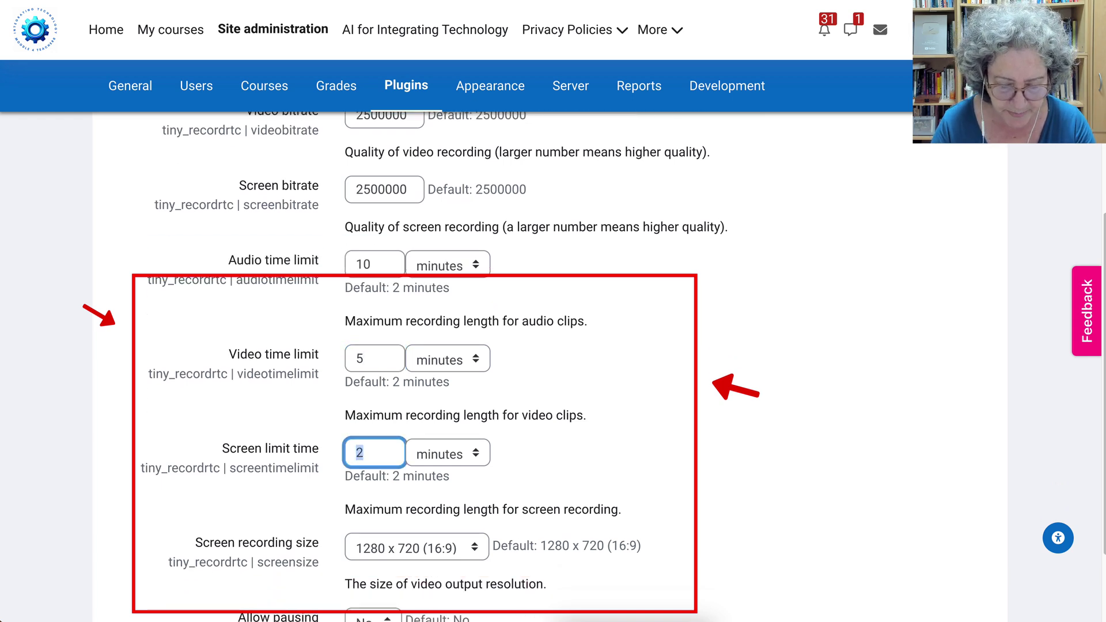
{"action": "type", "text": "30"}
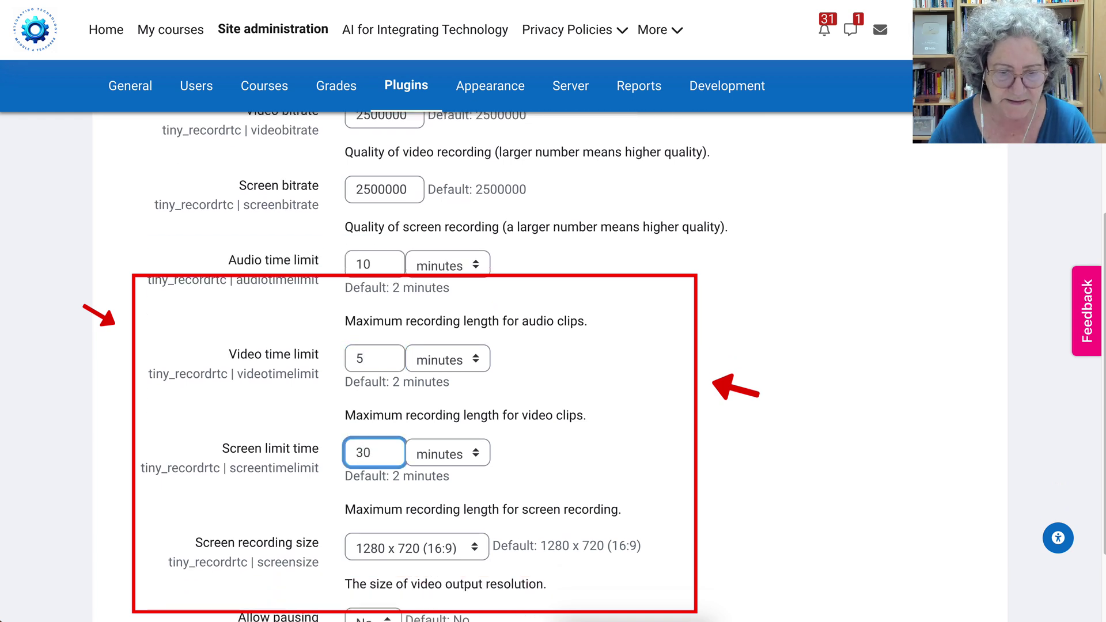
Check the available screen recording sizes and set Allow pausing to Yes
{"action": "scroll", "coordinate": [553, 366], "scroll_direction": "down", "scroll_amount": 3}
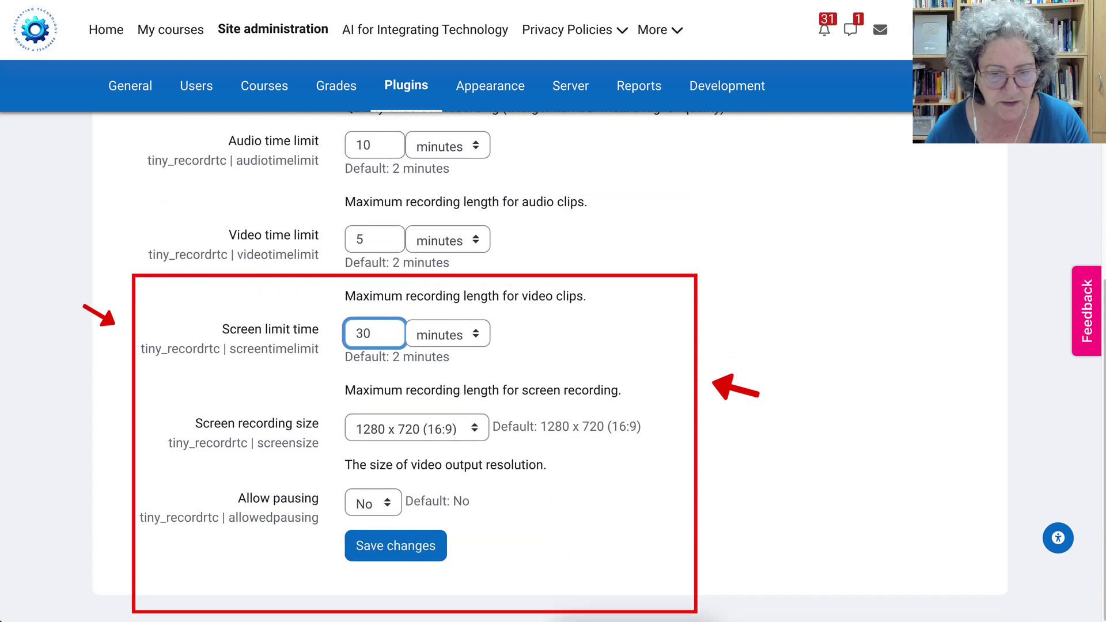
{"action": "left_click", "coordinate": [416, 427]}
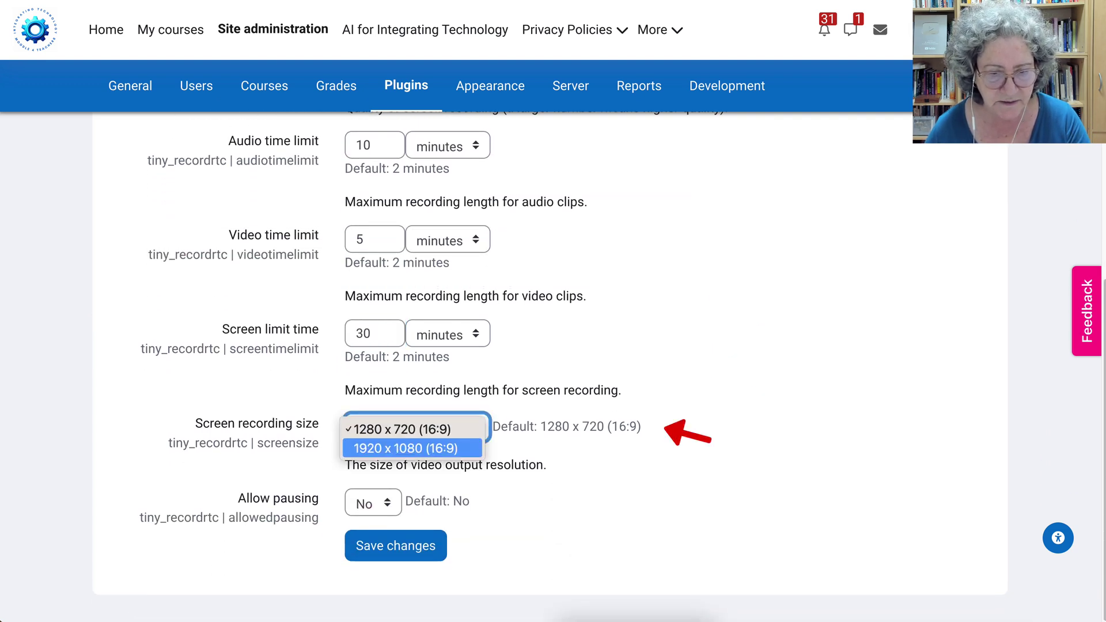
{"action": "key", "text": "Escape"}
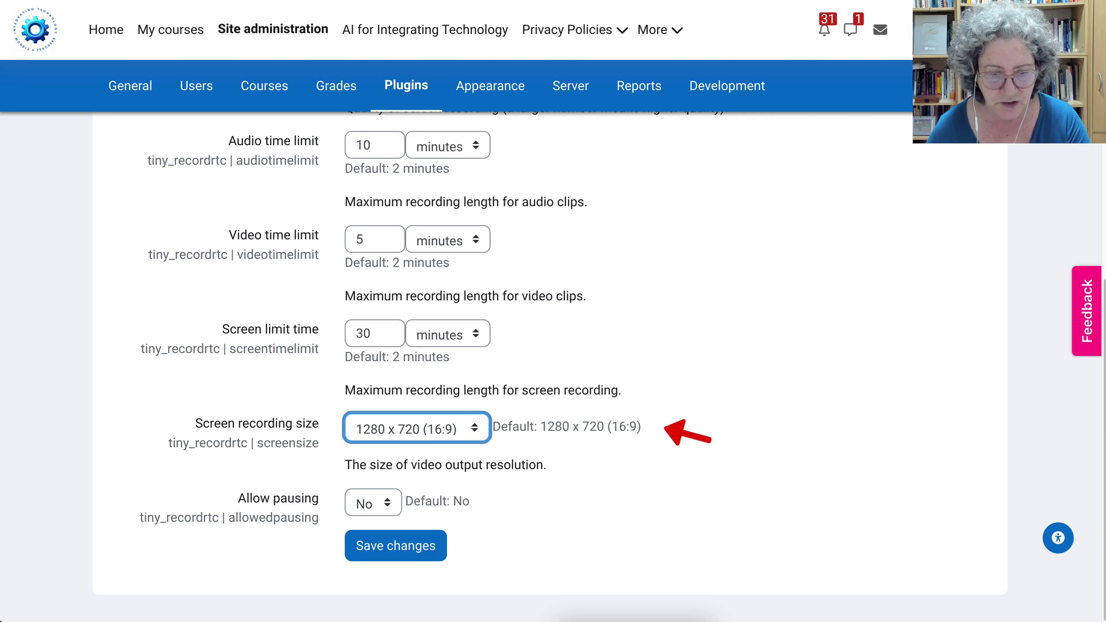
{"action": "left_click", "coordinate": [373, 503]}
{"action": "left_click", "coordinate": [363, 485]}
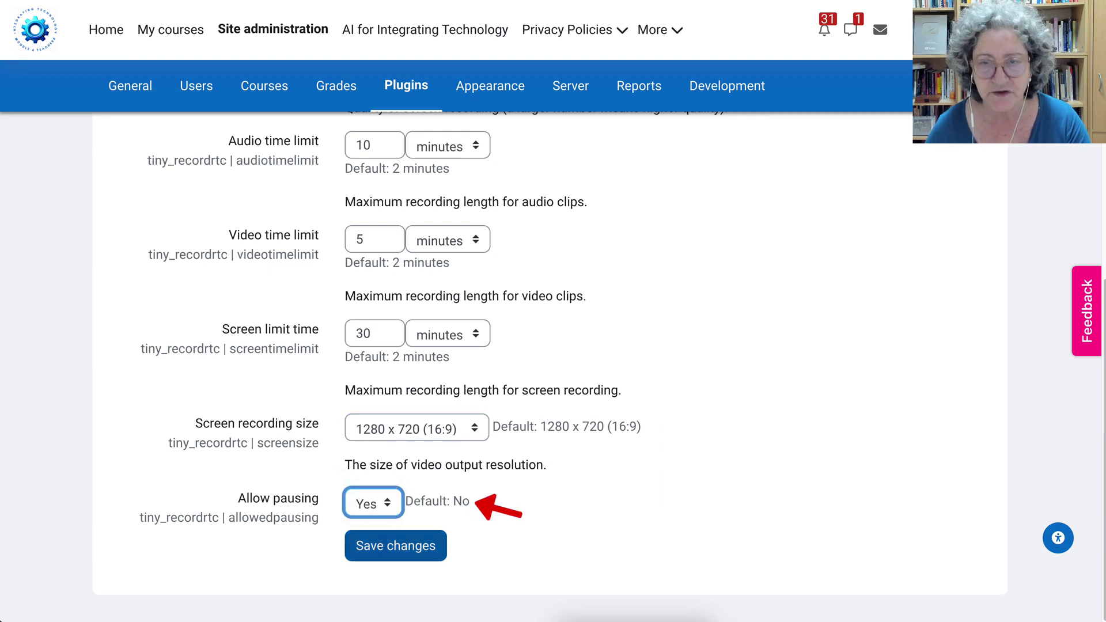
{"action": "key", "text": "Tab"}
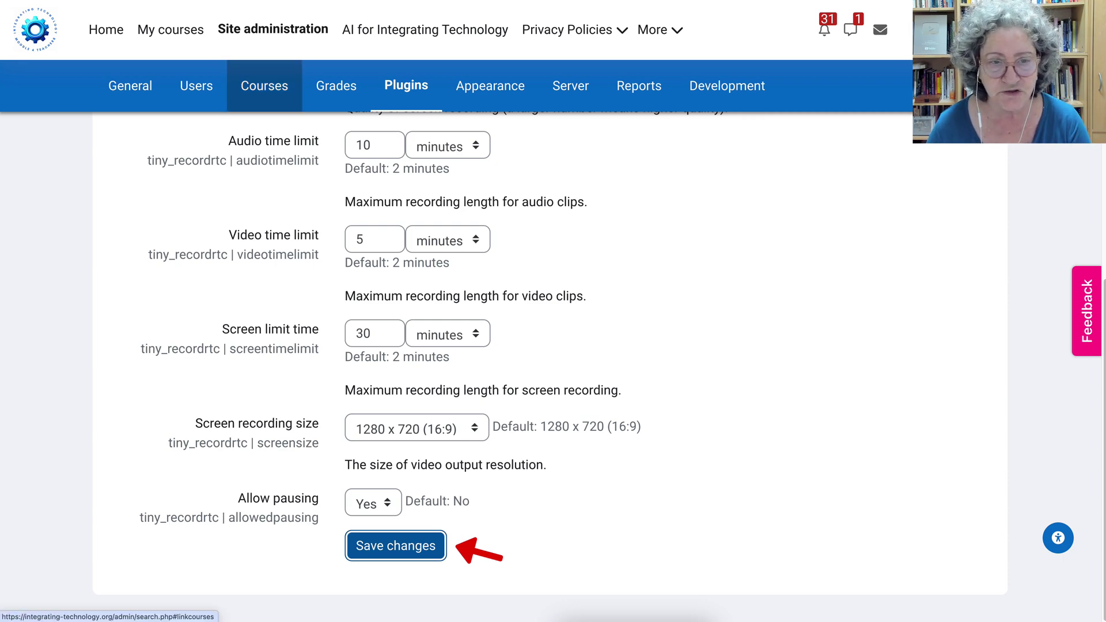
{"action": "scroll", "coordinate": [550, 345], "scroll_direction": "up", "scroll_amount": 9}
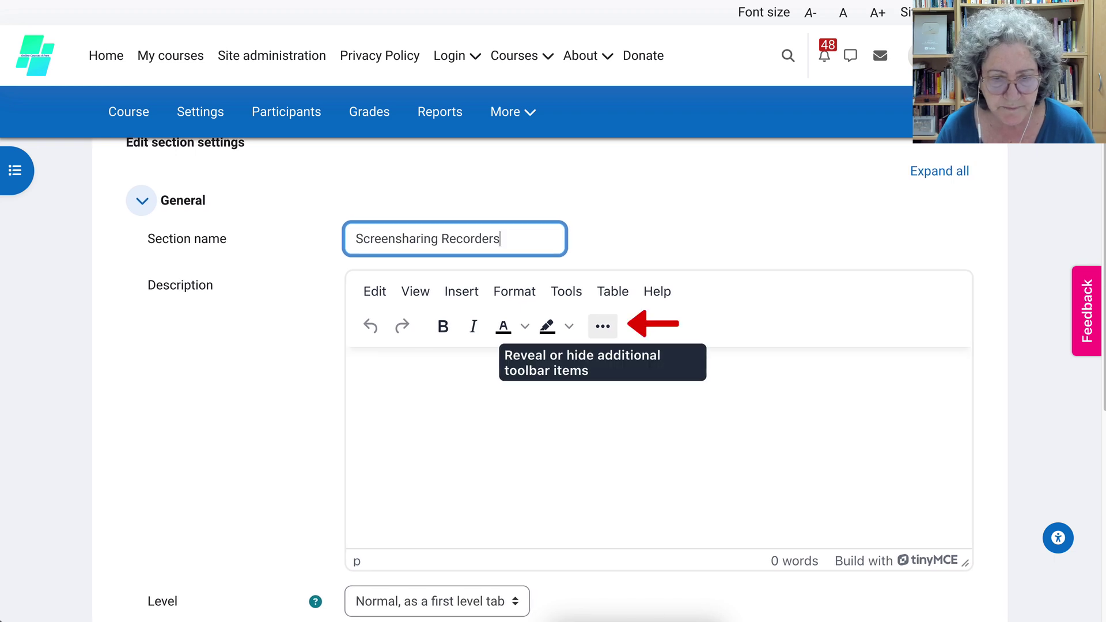
Reveal the additional editing tools for the Screensharing Recorders section description and open the screen recorder
{"action": "left_click", "coordinate": [603, 326]}
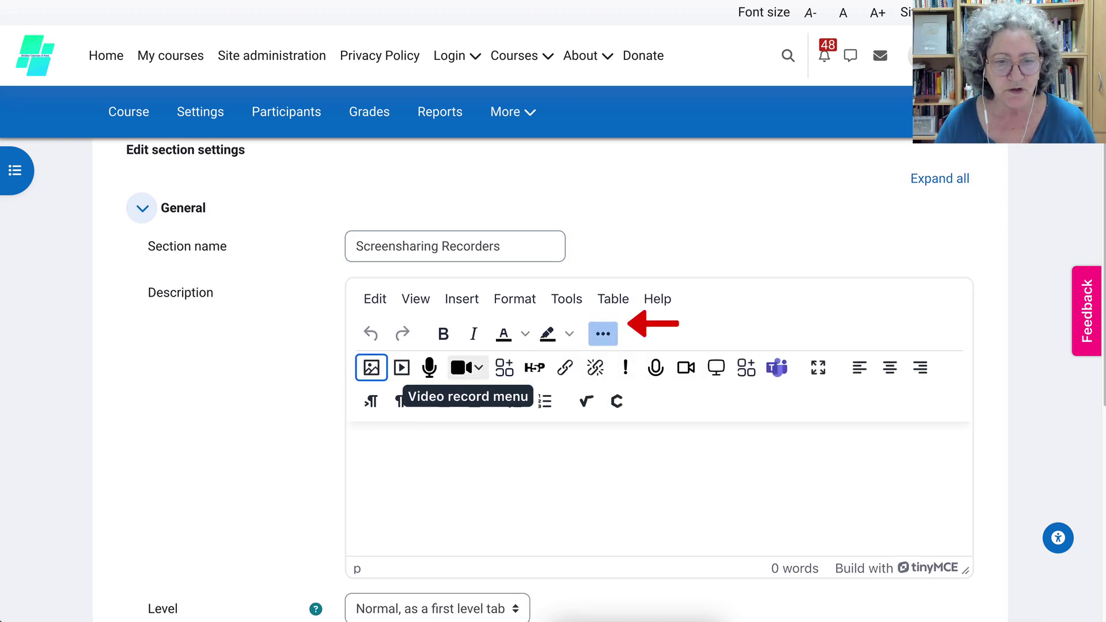
{"action": "left_click", "coordinate": [467, 368]}
{"action": "left_click", "coordinate": [514, 428]}
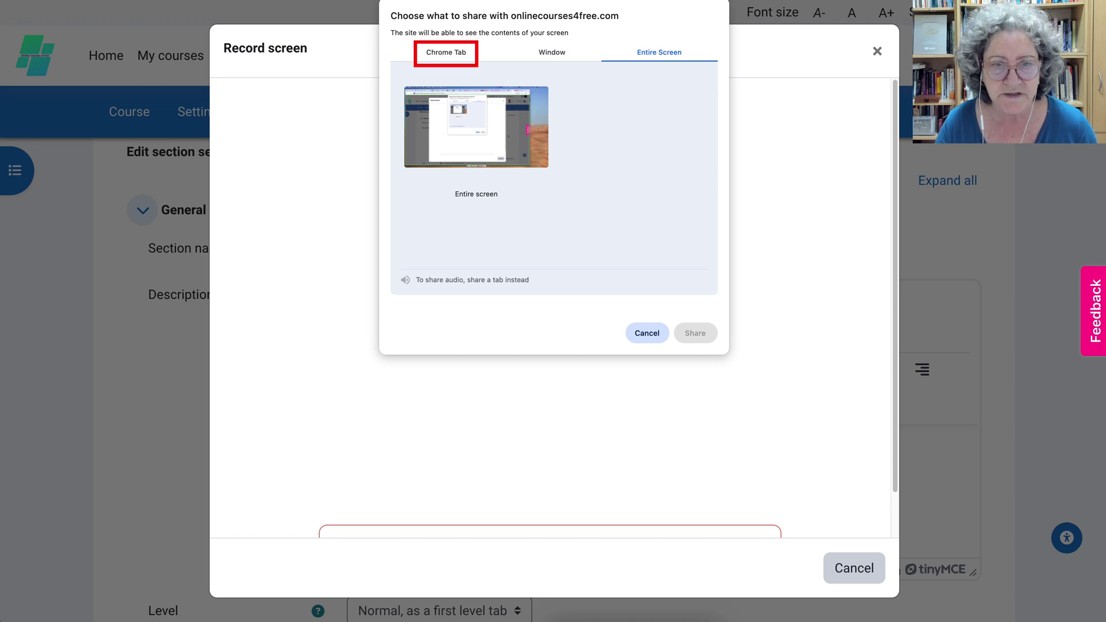
Share the MagicSchool AI Chrome tab, including its audio, as the source of the screen recording
{"action": "left_click", "coordinate": [446, 52]}
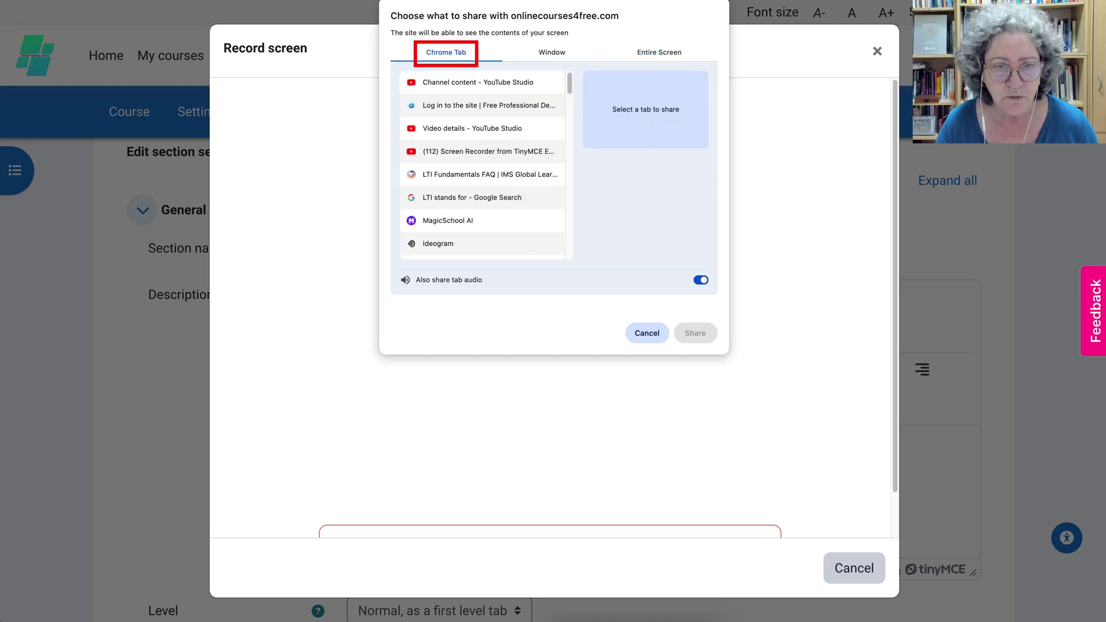
{"action": "scroll", "coordinate": [482, 165], "scroll_direction": "down", "scroll_amount": 1}
{"action": "scroll", "coordinate": [482, 165], "scroll_direction": "down", "scroll_amount": 3}
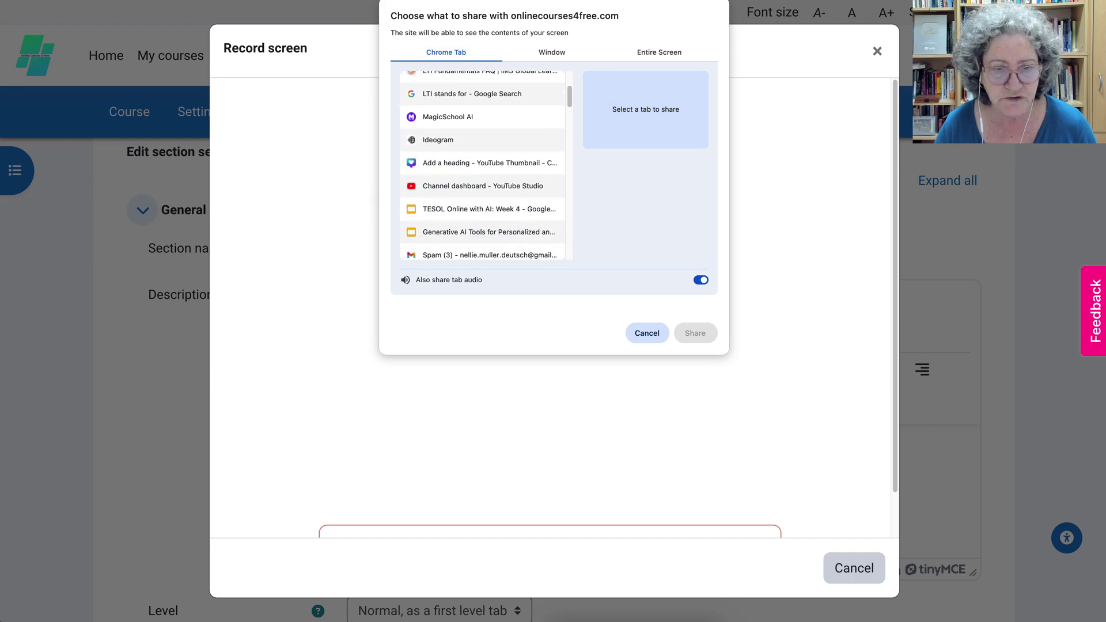
{"action": "left_click", "coordinate": [482, 117]}
{"action": "left_click", "coordinate": [696, 333]}
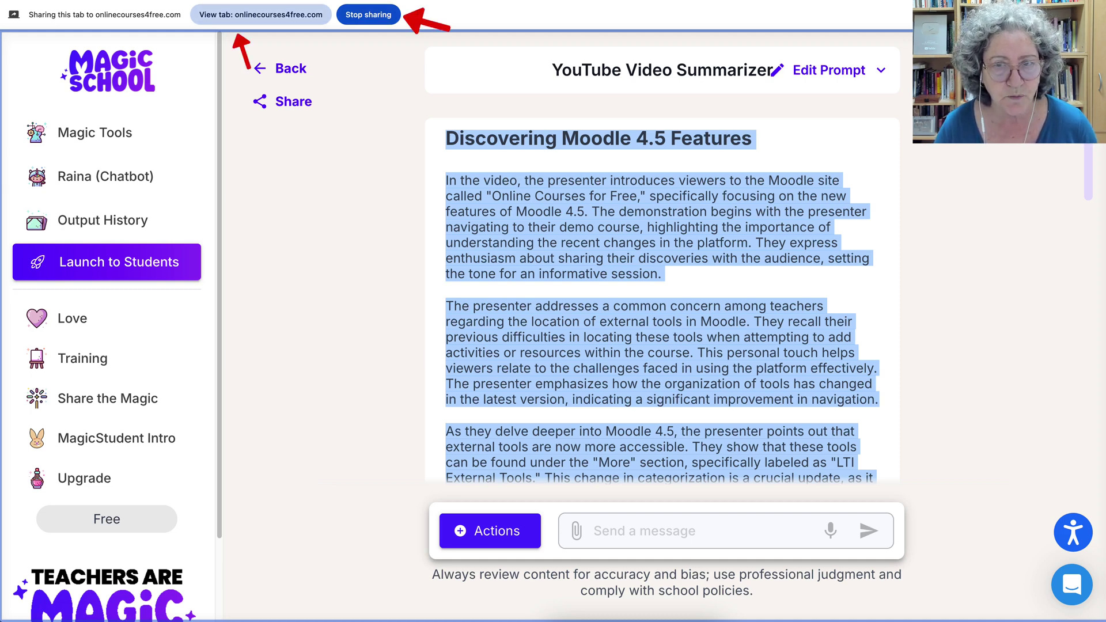
Return to the onlinecourses4free.com tab and start recording the shared MagicSchool AI tab
{"action": "left_click", "coordinate": [260, 15]}
{"action": "scroll", "coordinate": [550, 323], "scroll_direction": "down", "scroll_amount": 3}
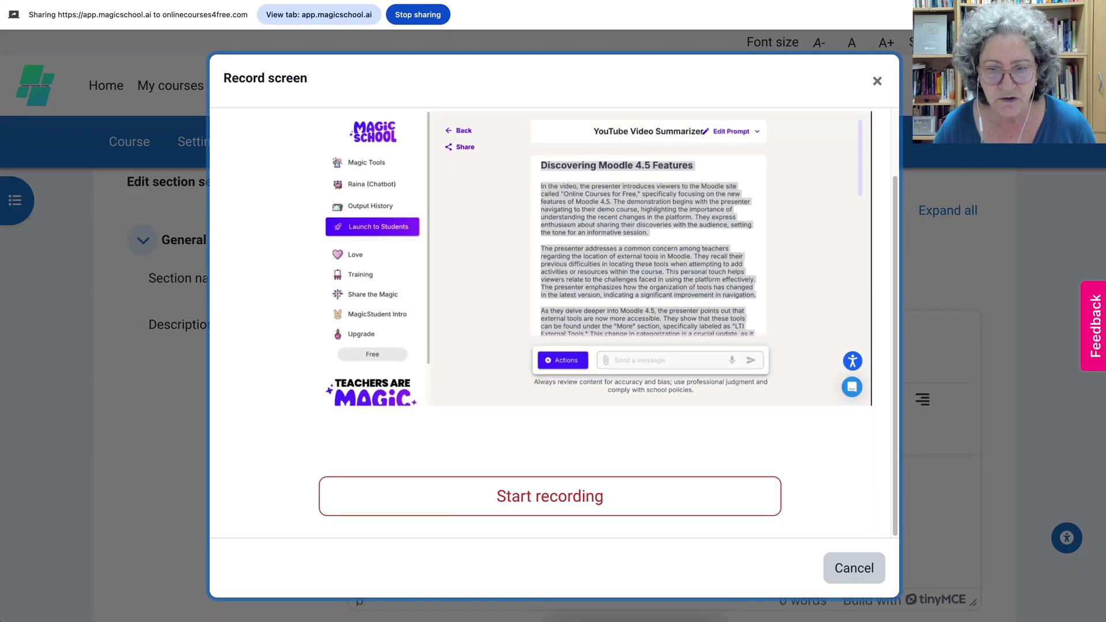
{"action": "left_click", "coordinate": [550, 496]}
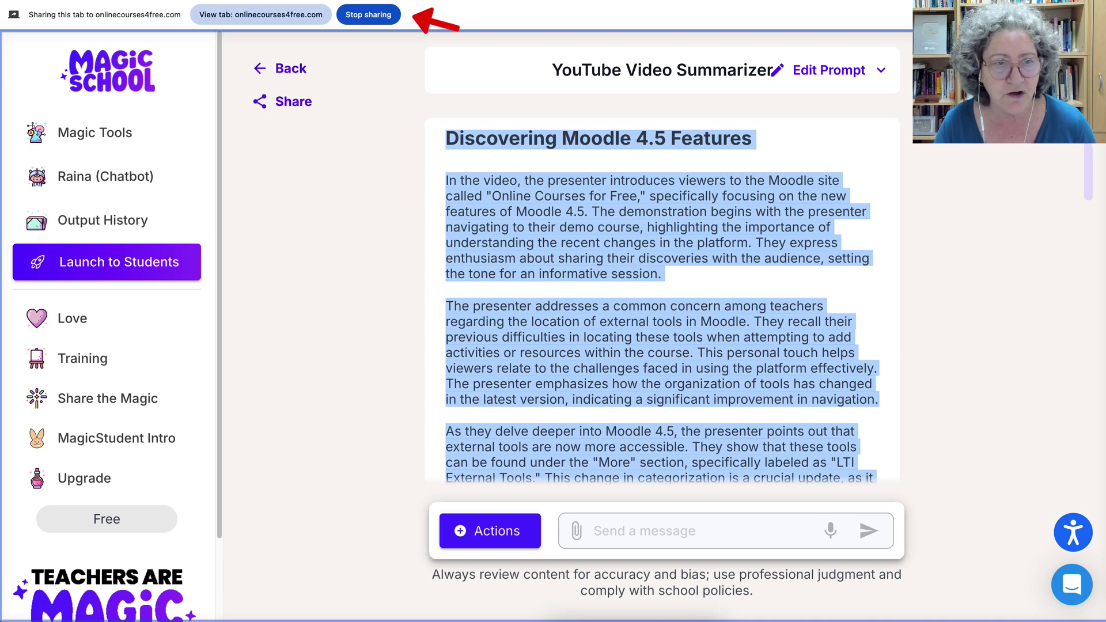
Go back to the recorder, stop the screen recording and attach it to the section description
{"action": "left_click", "coordinate": [260, 15]}
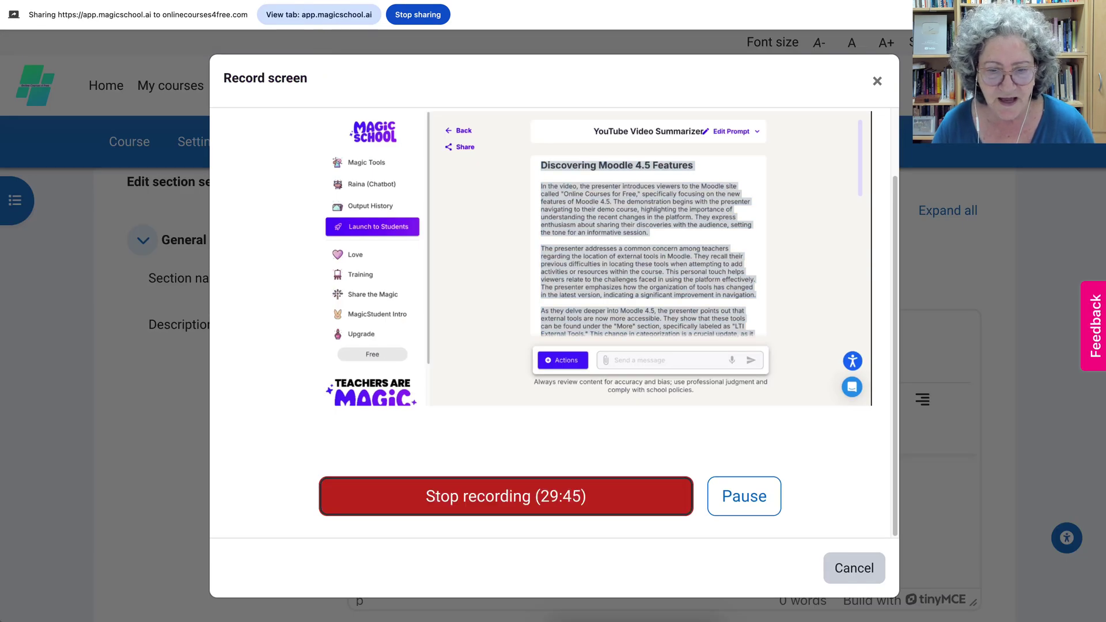
{"action": "left_click", "coordinate": [505, 496]}
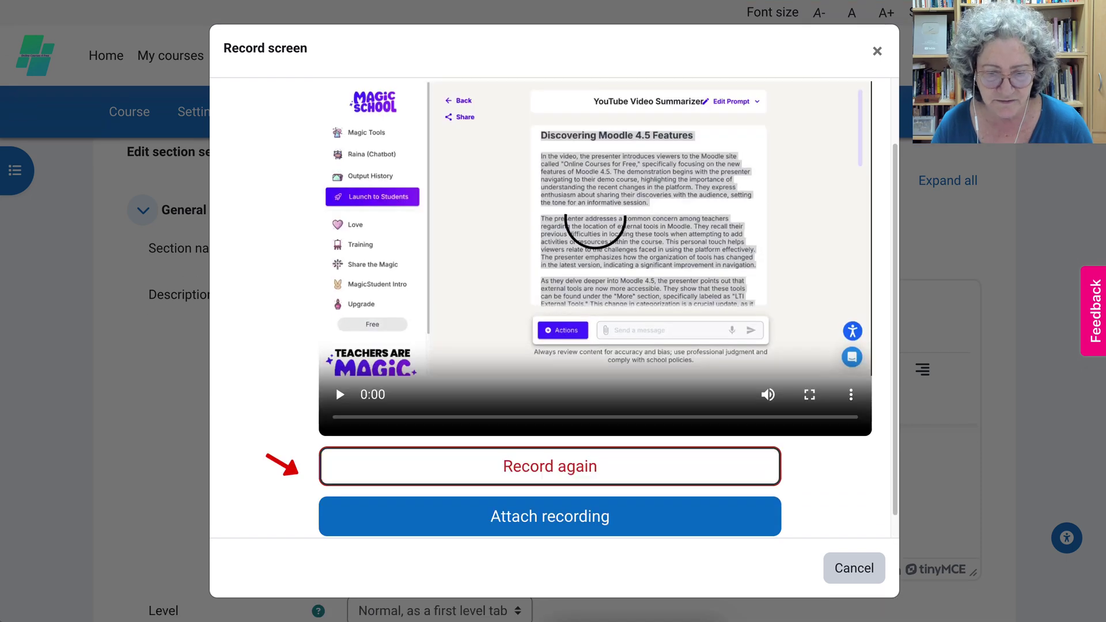
{"action": "left_click", "coordinate": [542, 529]}
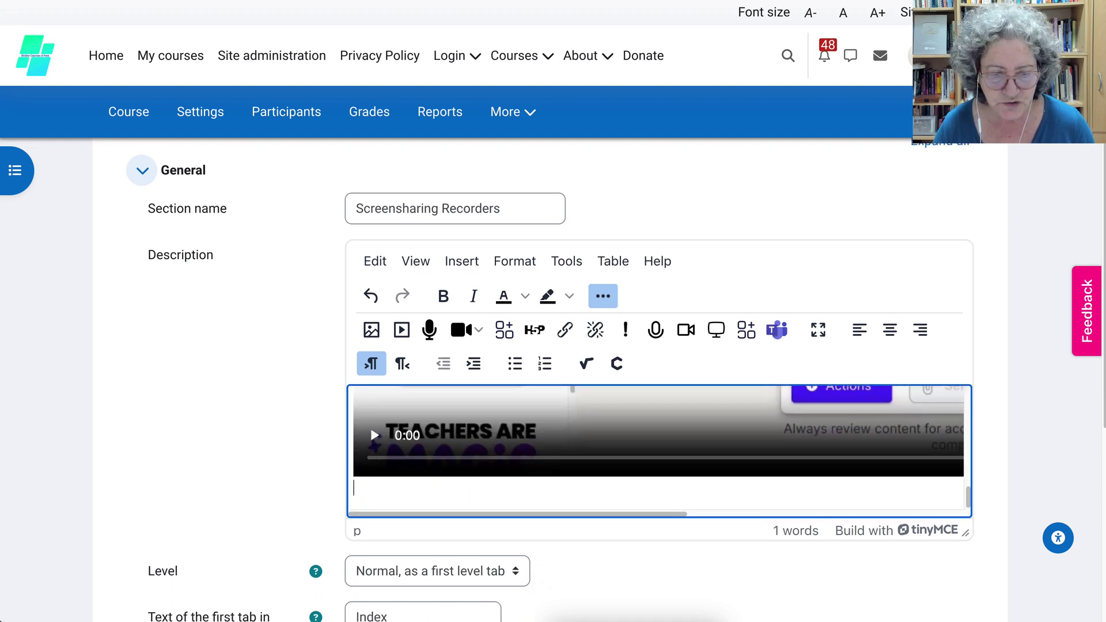
Shrink the embedded screen recording video in the section description
{"action": "left_click", "coordinate": [659, 425]}
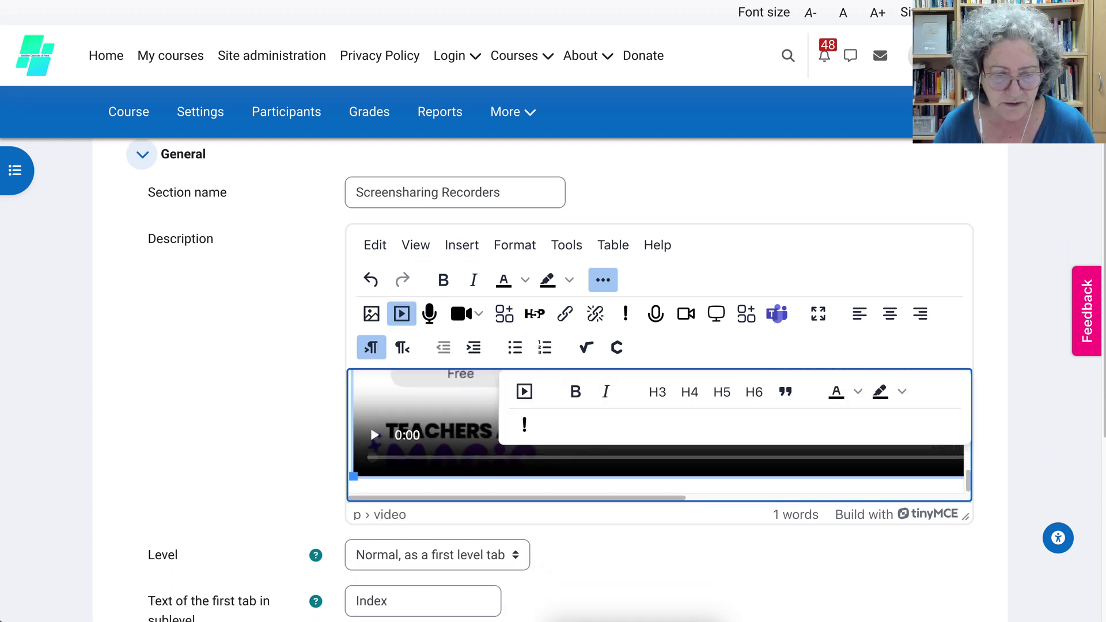
{"action": "left_click_drag", "start_coordinate": [353, 475], "coordinate": [337, 469]}
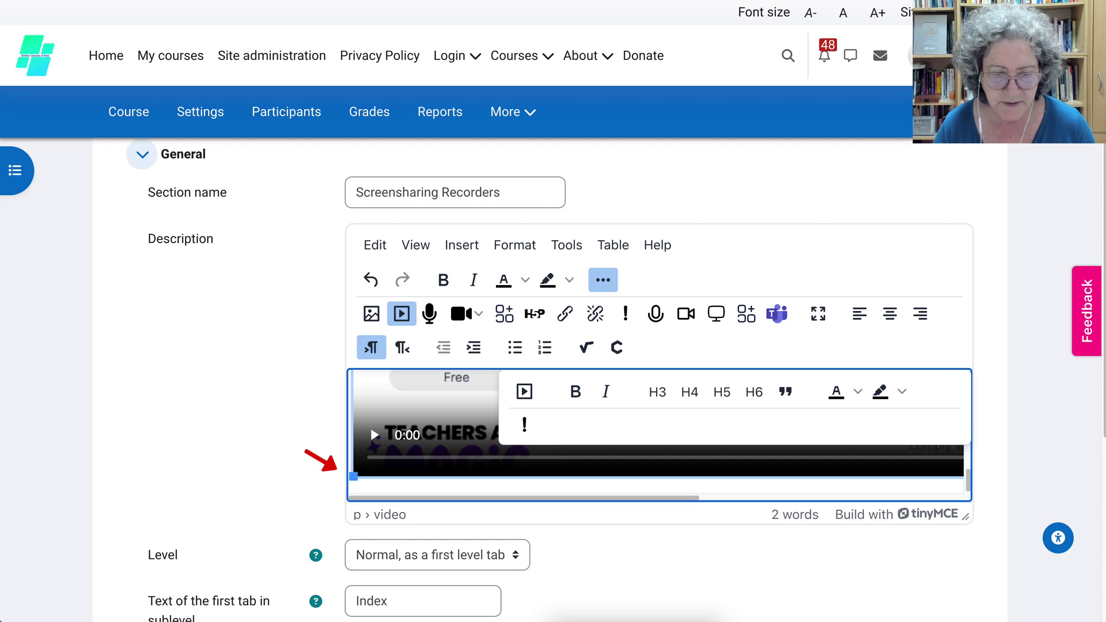
{"action": "left_click_drag", "start_coordinate": [353, 476], "coordinate": [562, 459]}
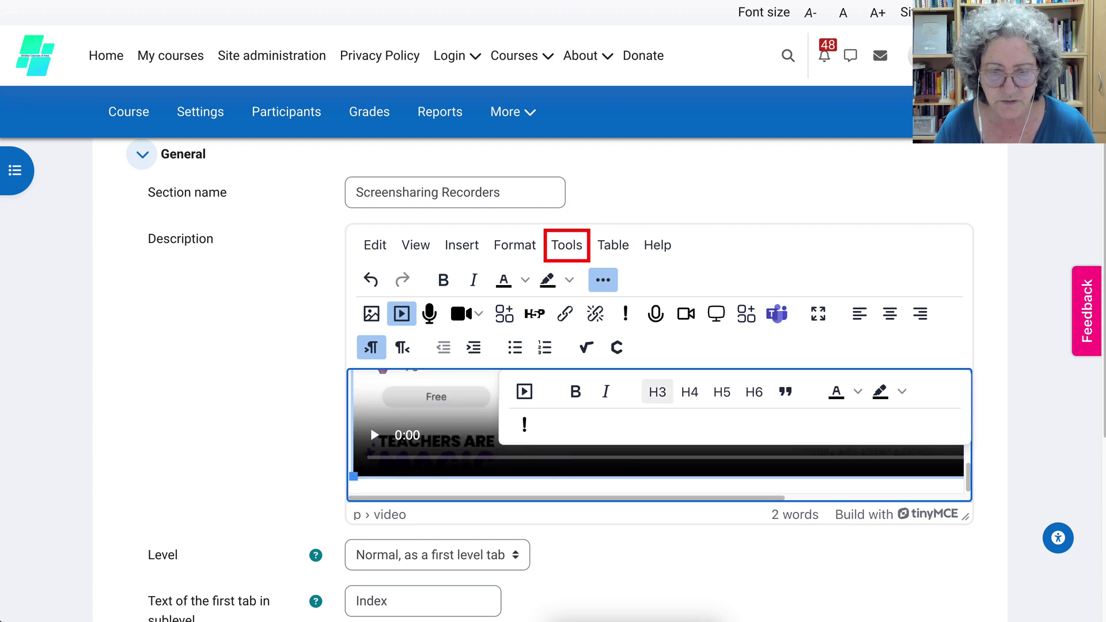
Set the embedded video's width to 500 and height to 327 in the description's source code and save the code
{"action": "left_click", "coordinate": [567, 245]}
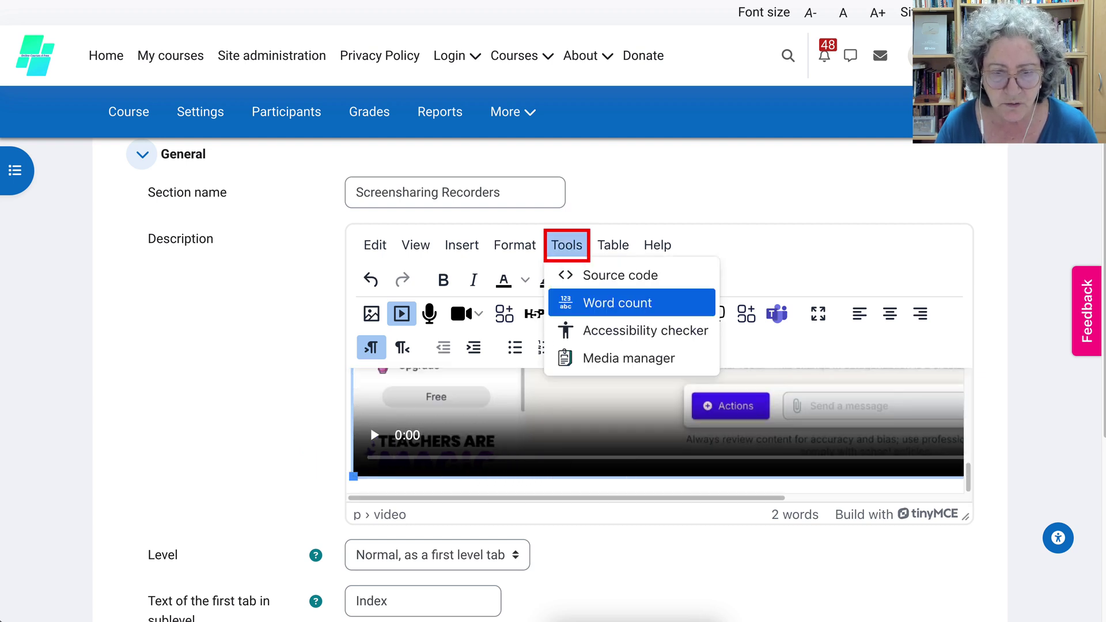
{"action": "left_click", "coordinate": [620, 276]}
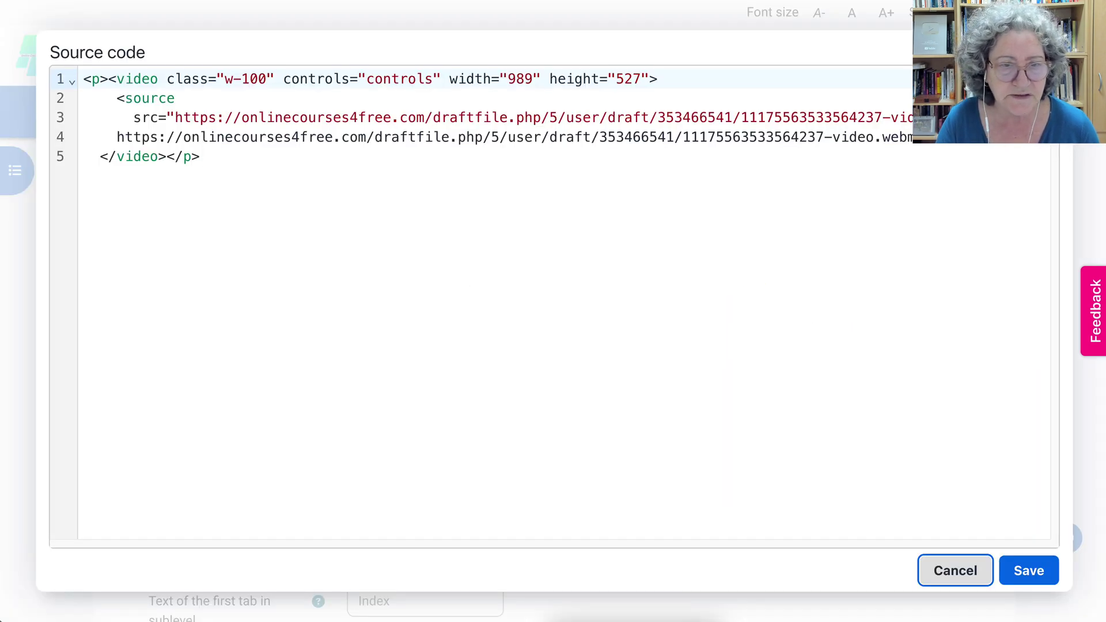
{"action": "left_click_drag", "start_coordinate": [507, 79], "coordinate": [533, 79]}
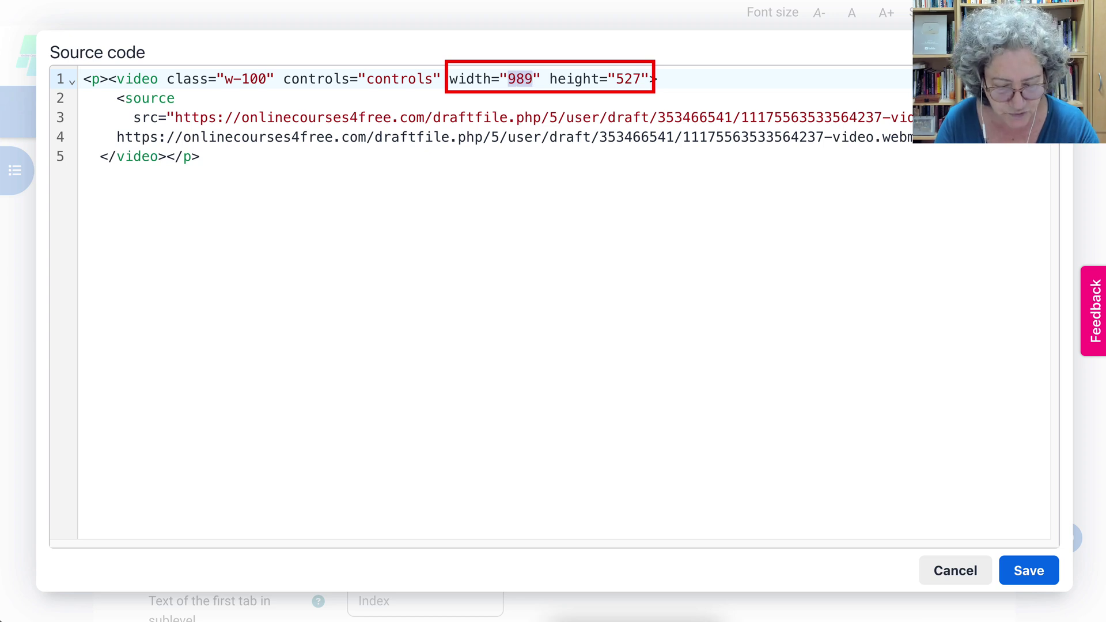
{"action": "type", "text": "500"}
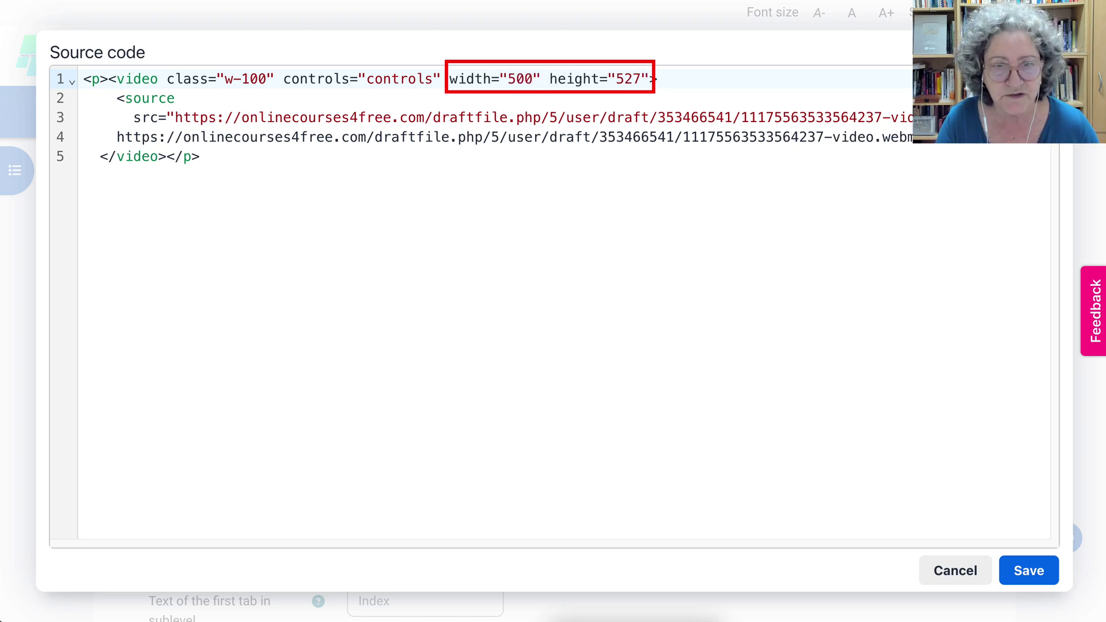
{"action": "left_click_drag", "start_coordinate": [616, 79], "coordinate": [624, 79]}
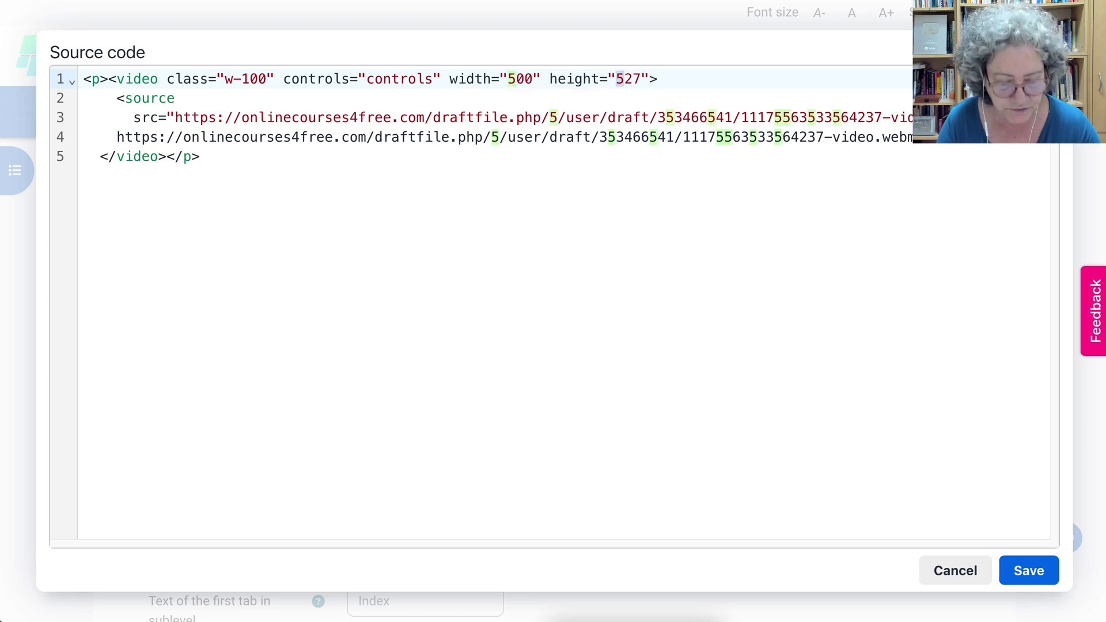
{"action": "type", "text": "3"}
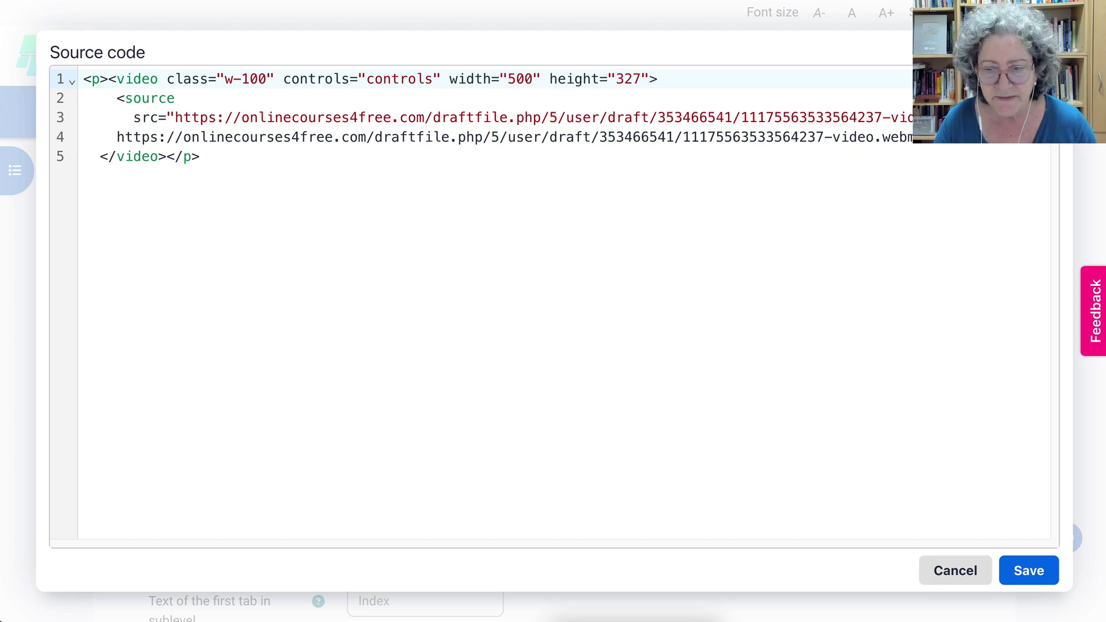
{"action": "left_click", "coordinate": [1029, 571]}
Centre the video in the section description and save the section changes
{"action": "scroll", "coordinate": [657, 403], "scroll_direction": "down", "scroll_amount": 2}
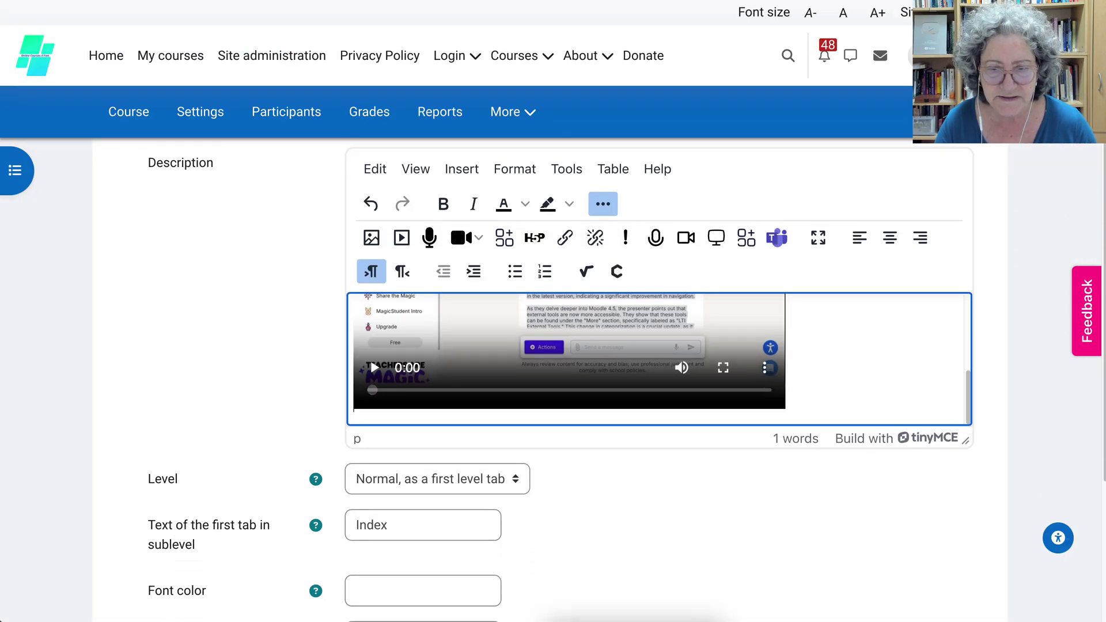
{"action": "left_click", "coordinate": [890, 238]}
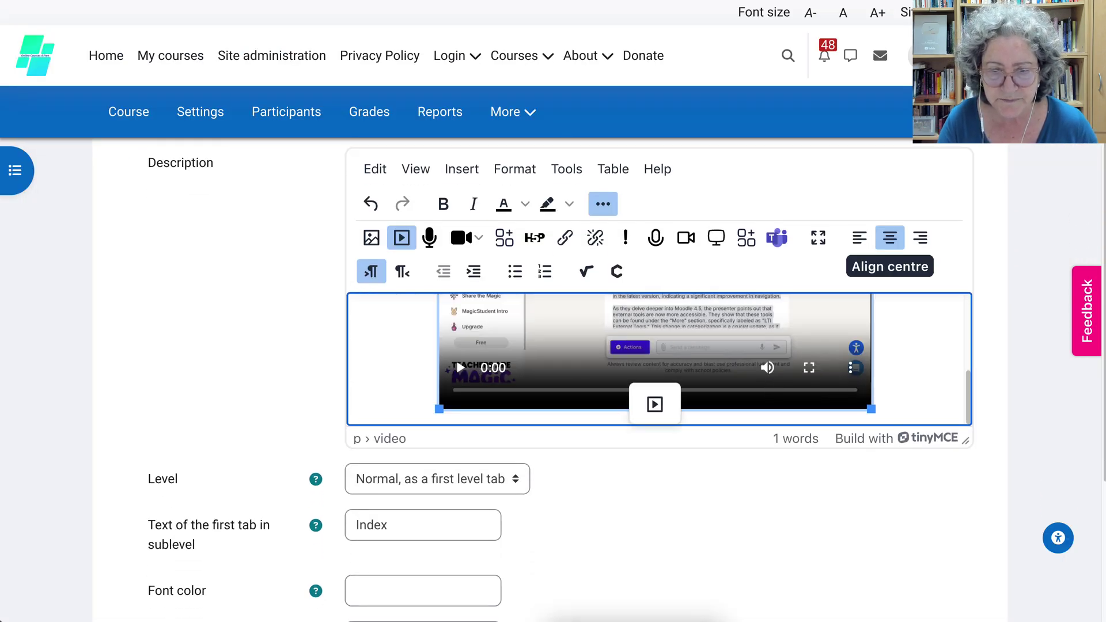
{"action": "scroll", "coordinate": [890, 238], "scroll_direction": "down", "scroll_amount": 5}
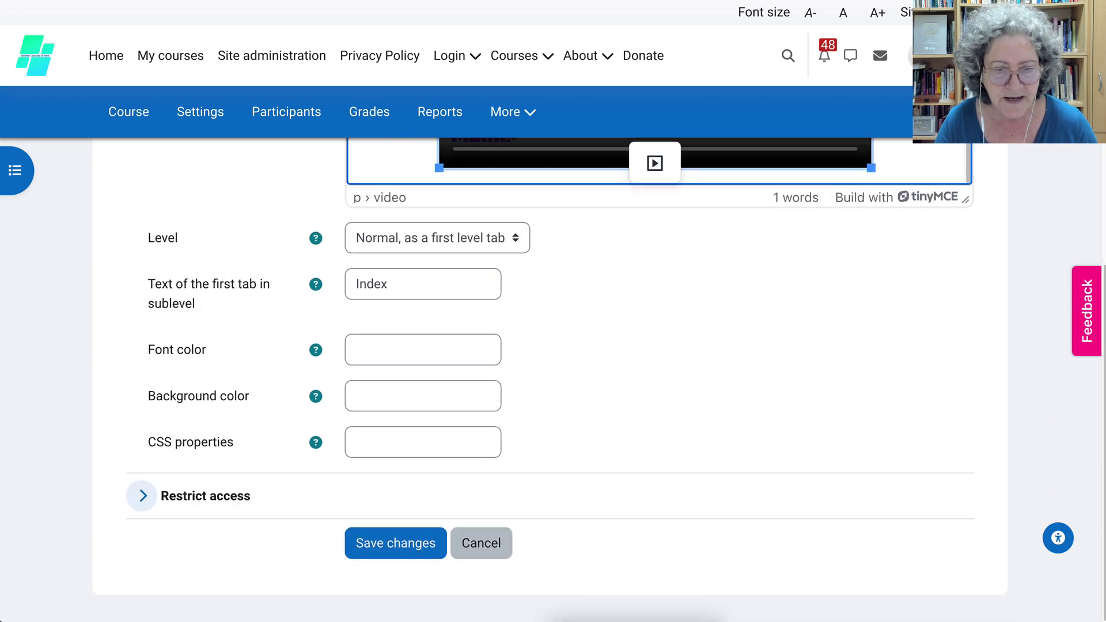
{"action": "left_click", "coordinate": [396, 540]}
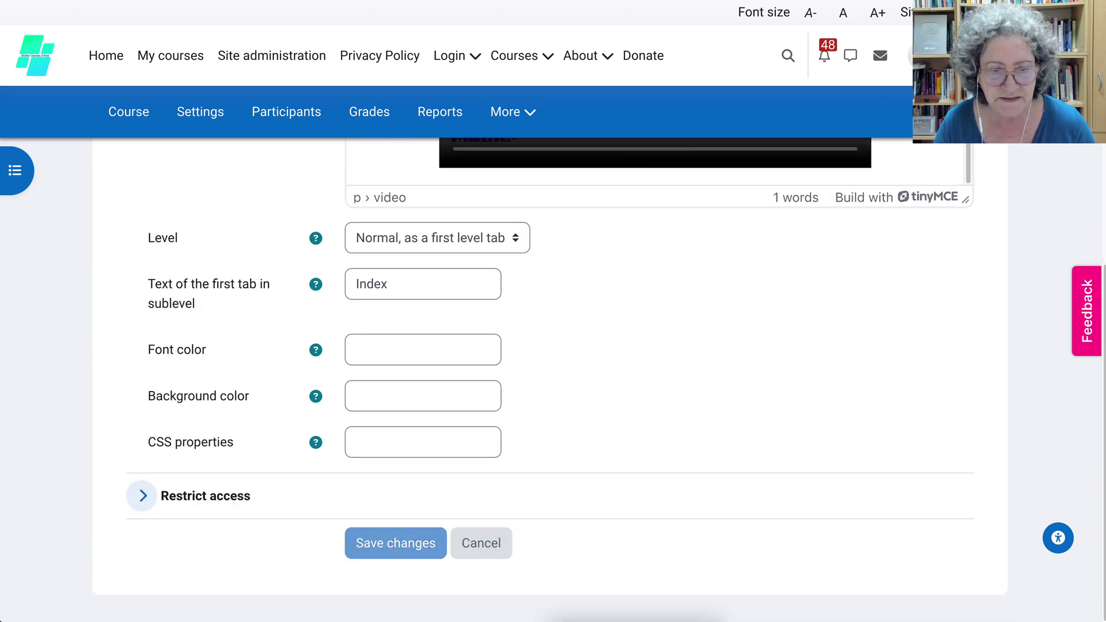
Play the embedded screen recording on the course page with the volume raised, pause it and review the Screensharing Recorders section
{"action": "scroll", "coordinate": [562, 363], "scroll_direction": "down", "scroll_amount": 1}
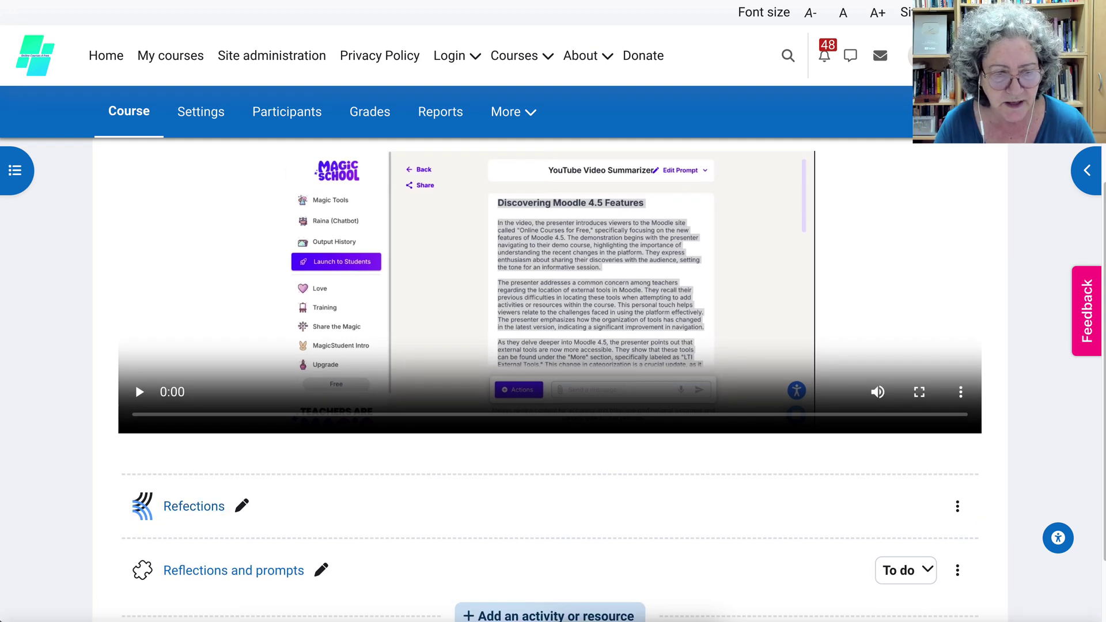
{"action": "left_click", "coordinate": [139, 392]}
{"action": "key", "text": "XF86AudioRaiseVolume"}
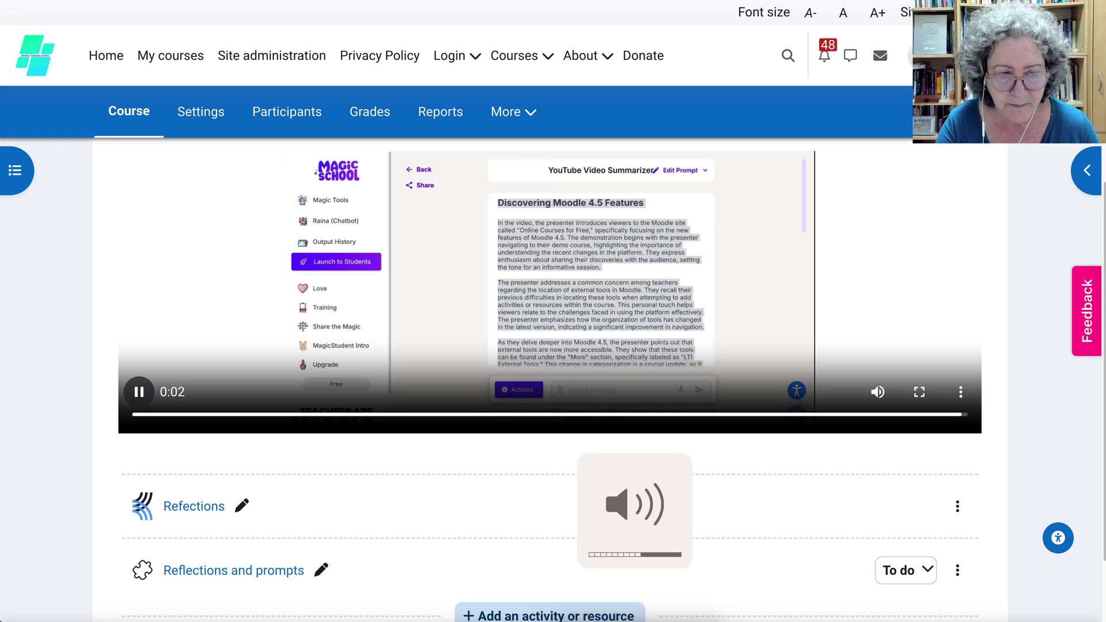
{"action": "scroll", "coordinate": [550, 380], "scroll_direction": "down", "scroll_amount": 1}
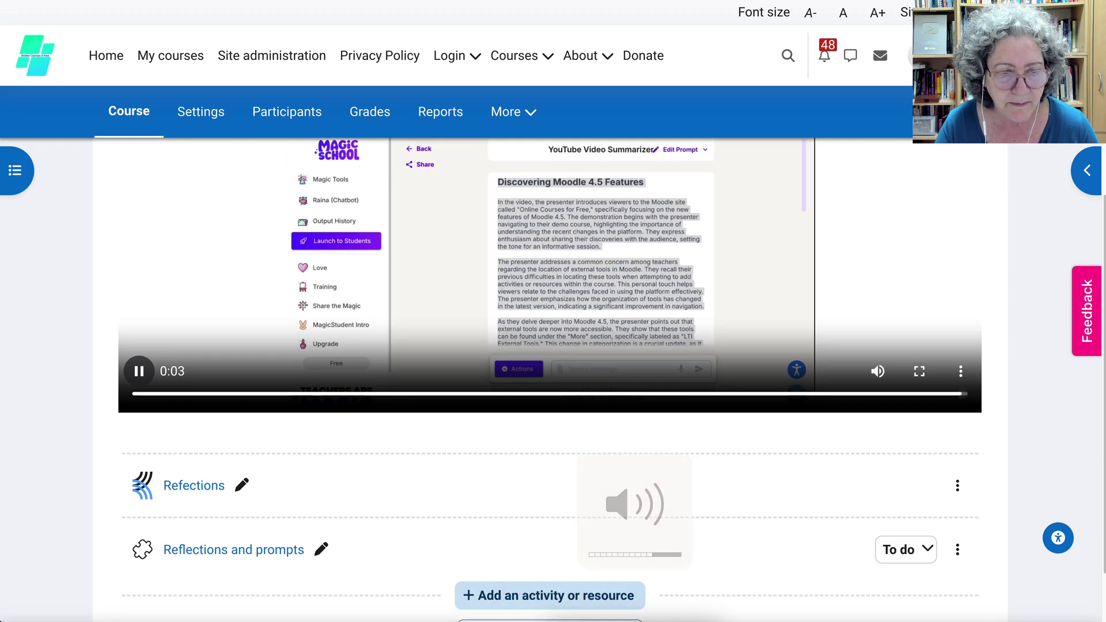
{"action": "left_click", "coordinate": [139, 371]}
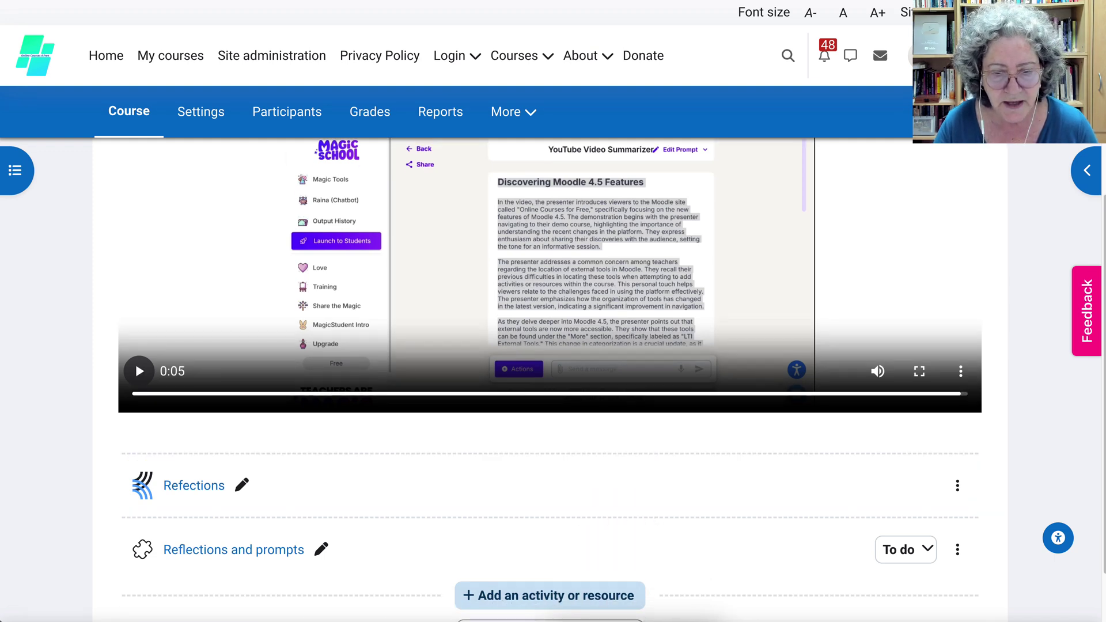
{"action": "scroll", "coordinate": [550, 380], "scroll_direction": "down", "scroll_amount": 1}
{"action": "scroll", "coordinate": [549, 380], "scroll_direction": "up", "scroll_amount": 15}
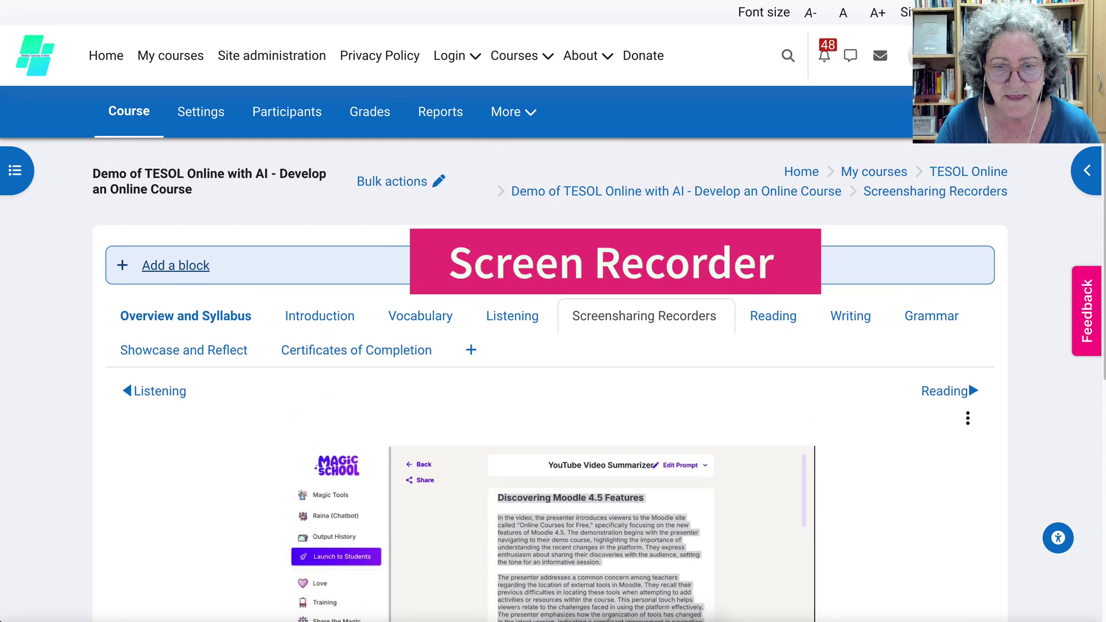